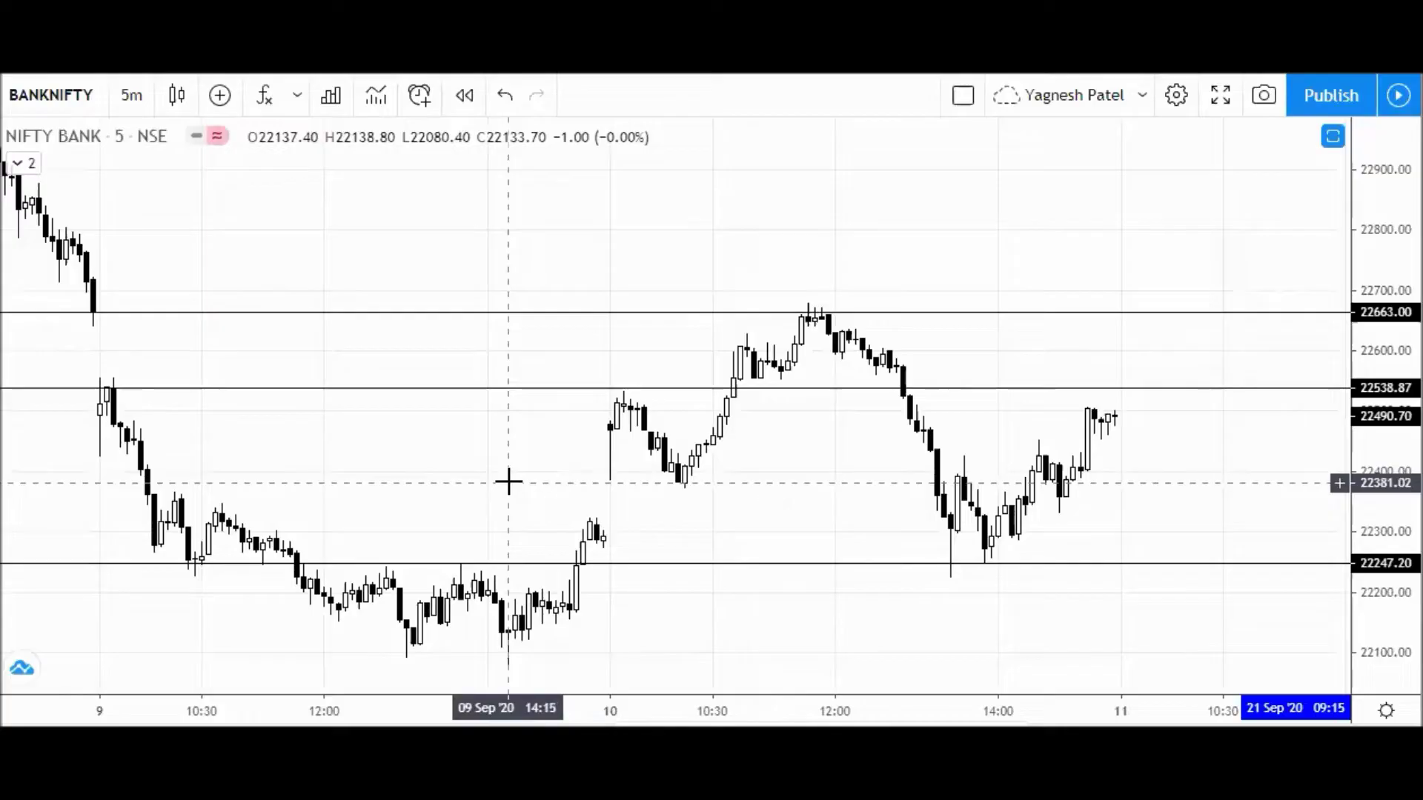
Step: Zoom the BANKNIFTY 5-minute chart showing black levels at 22663.00, 22538.87 and 22247.20
scroll(553, 479, "up", 2)
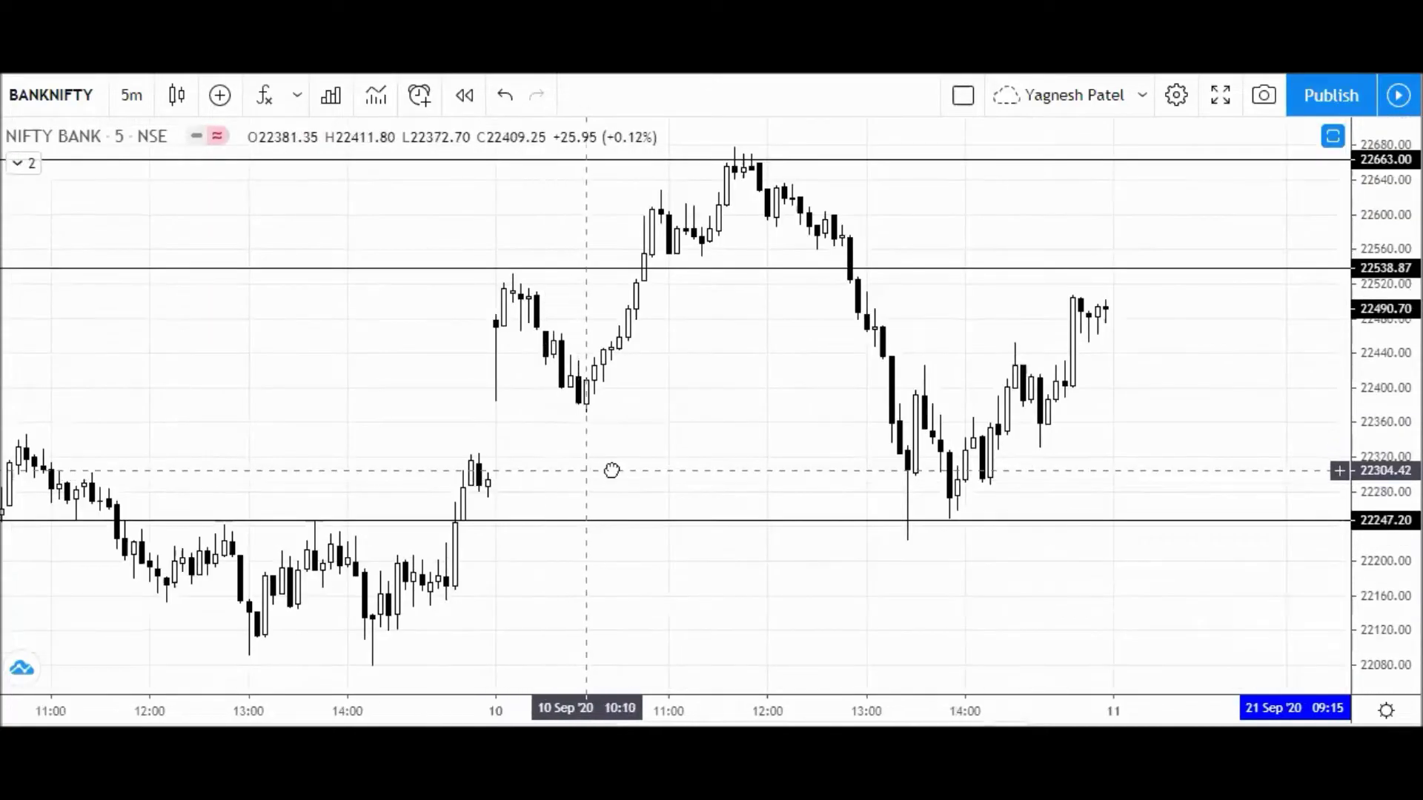
Step: Pan to earlier bars and nudge the middle black line to 22538.87
left_click_drag(611, 471, 727, 477)
scroll(729, 473, "down", 2)
left_click_drag(701, 430, 700, 427)
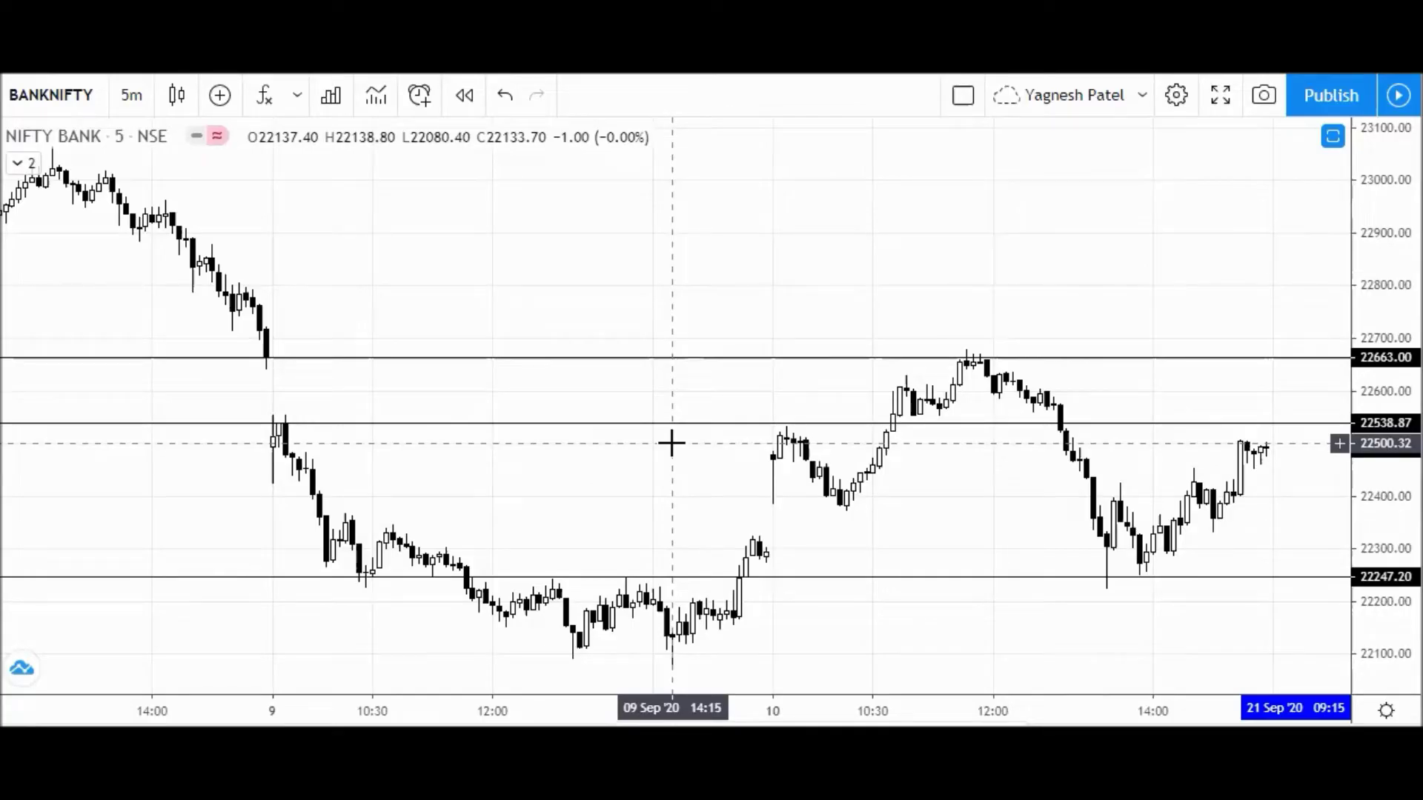
Step: Review the black levels across the recentred chart and pick magenta as the line colour
scroll(671, 443, "up", 2)
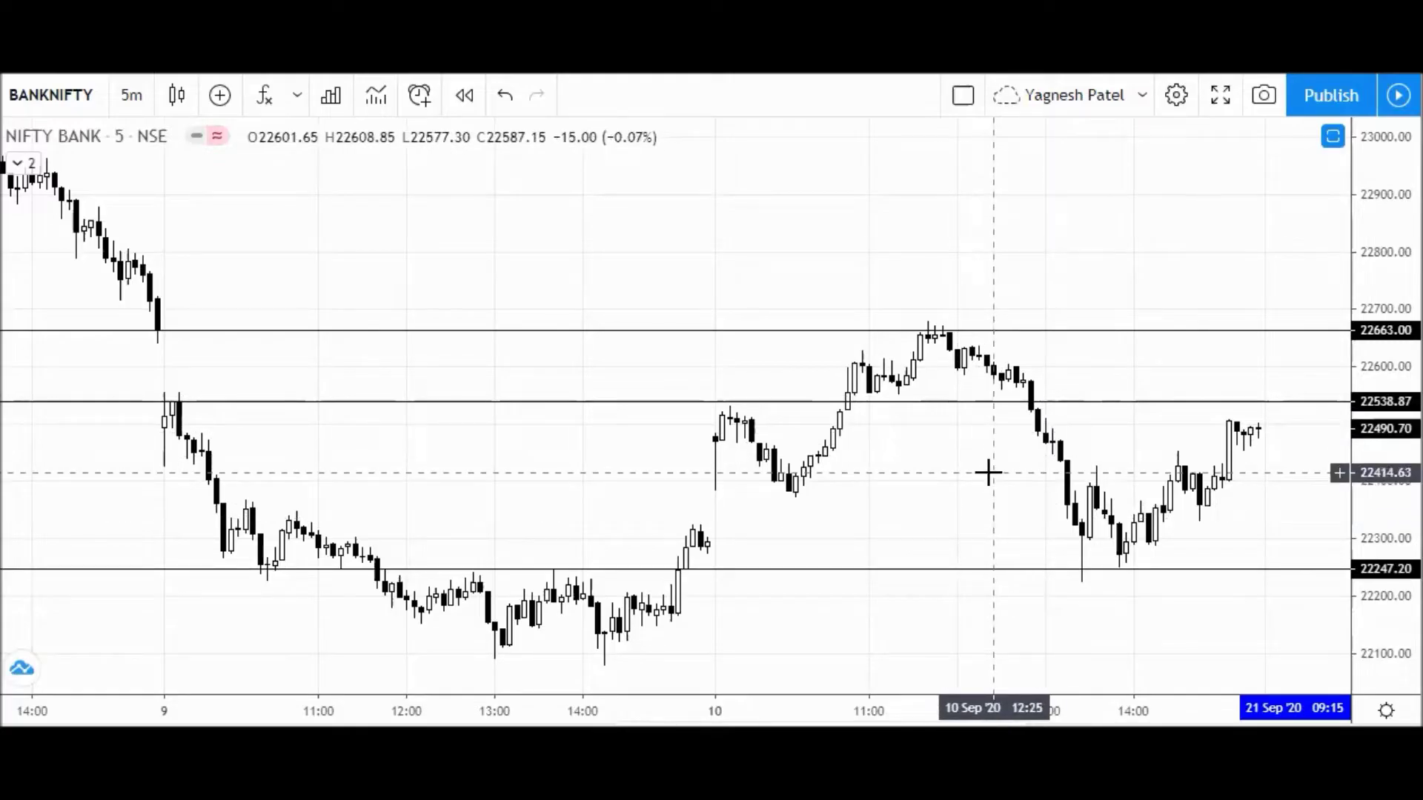
left_click_drag(988, 472, 927, 473)
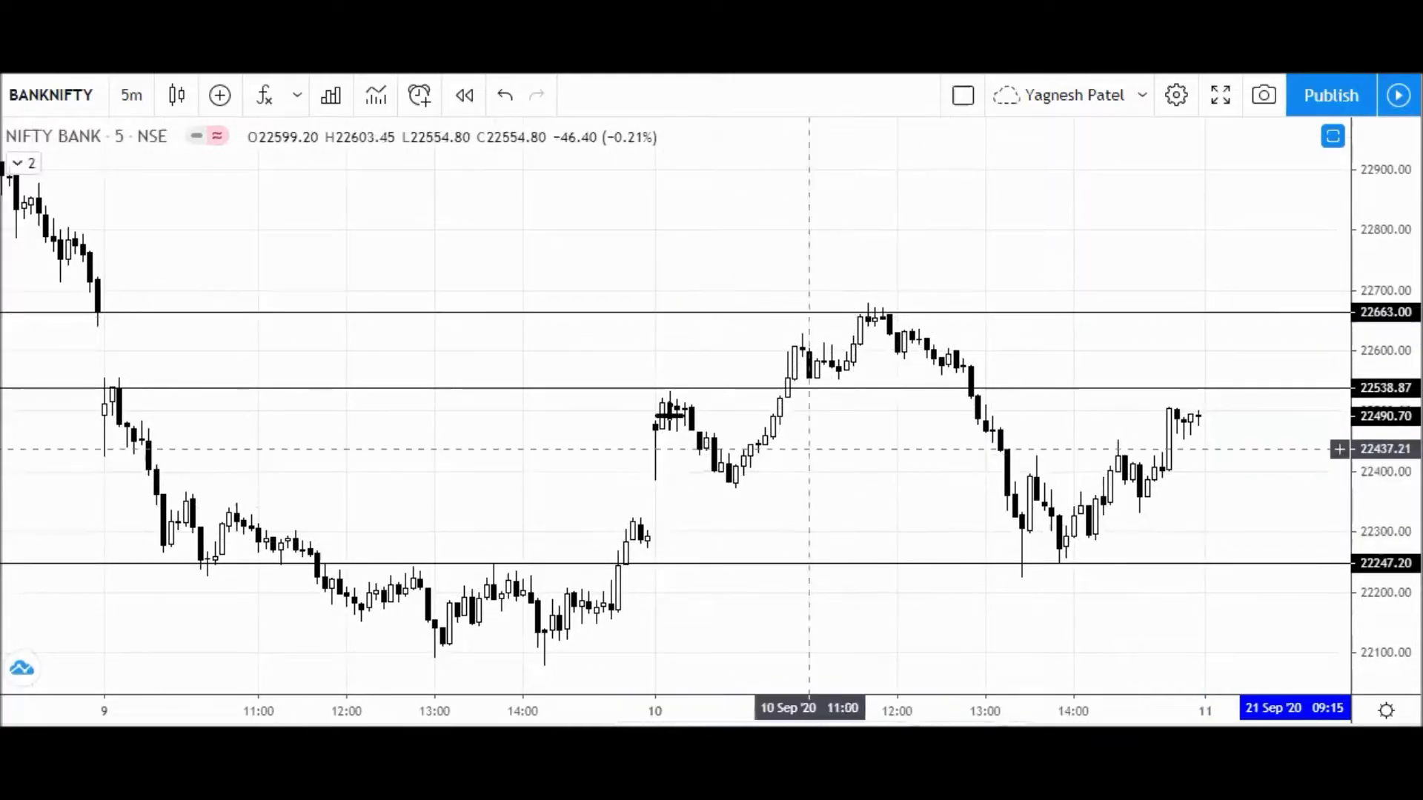
scroll(974, 582, "down", 2)
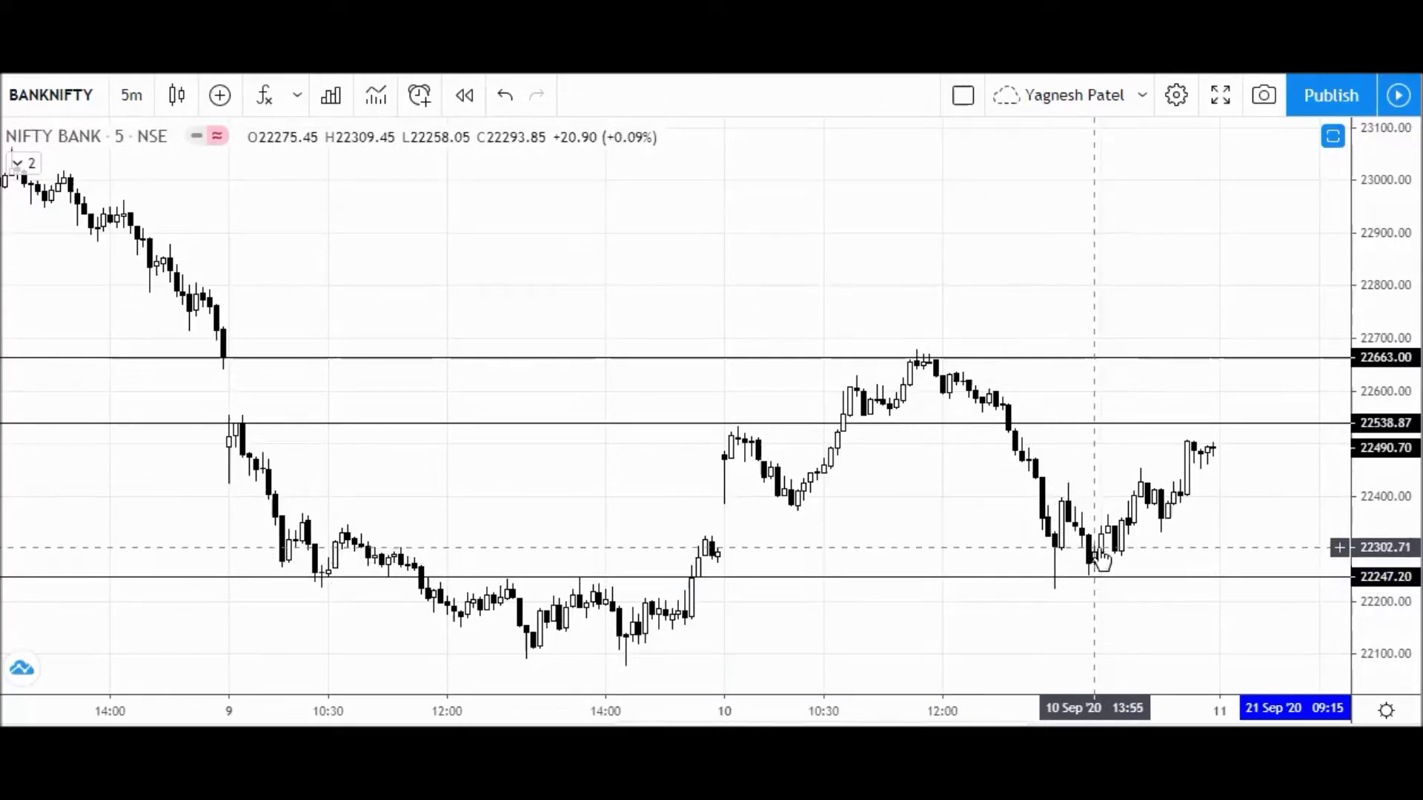
scroll(1023, 575, "up", 2)
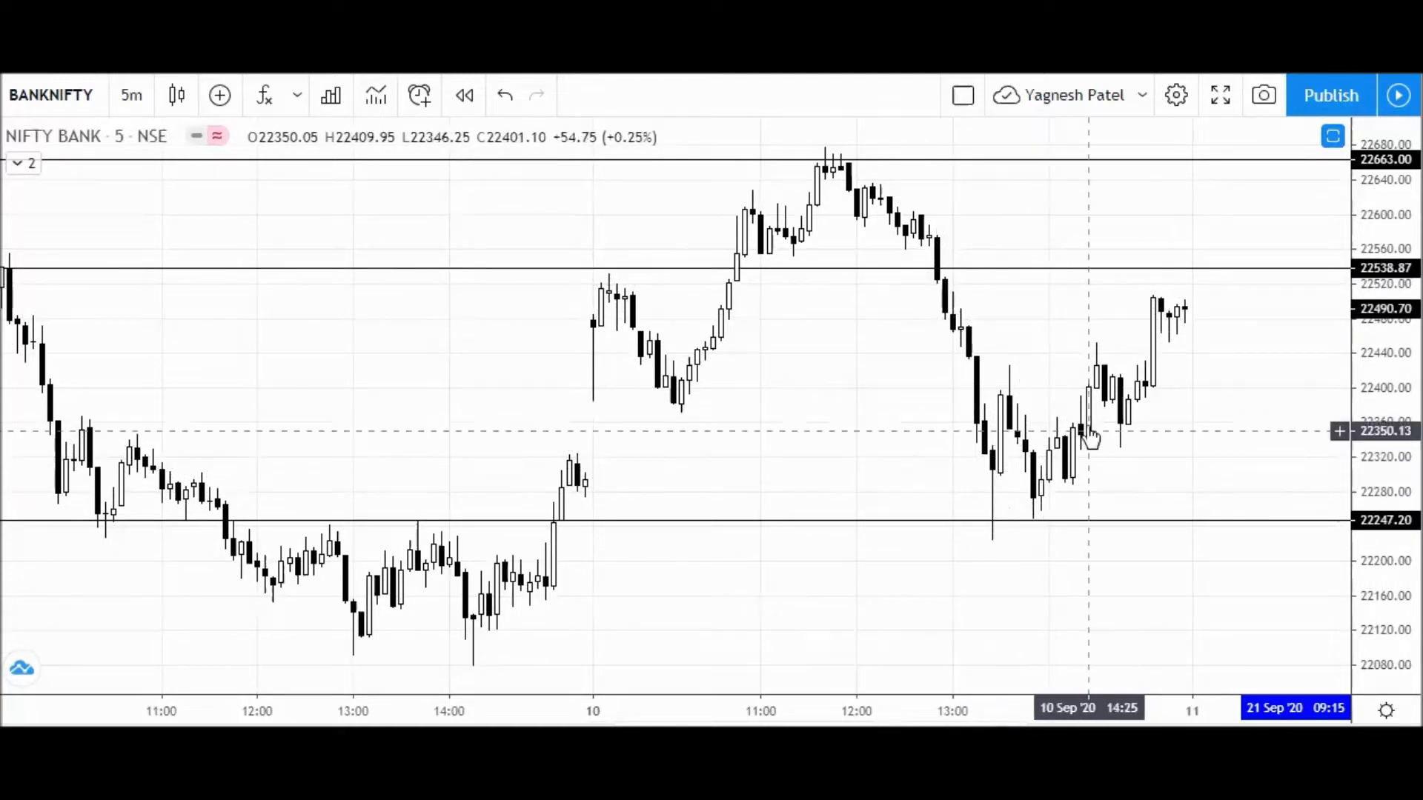
scroll(884, 595, "down", 3)
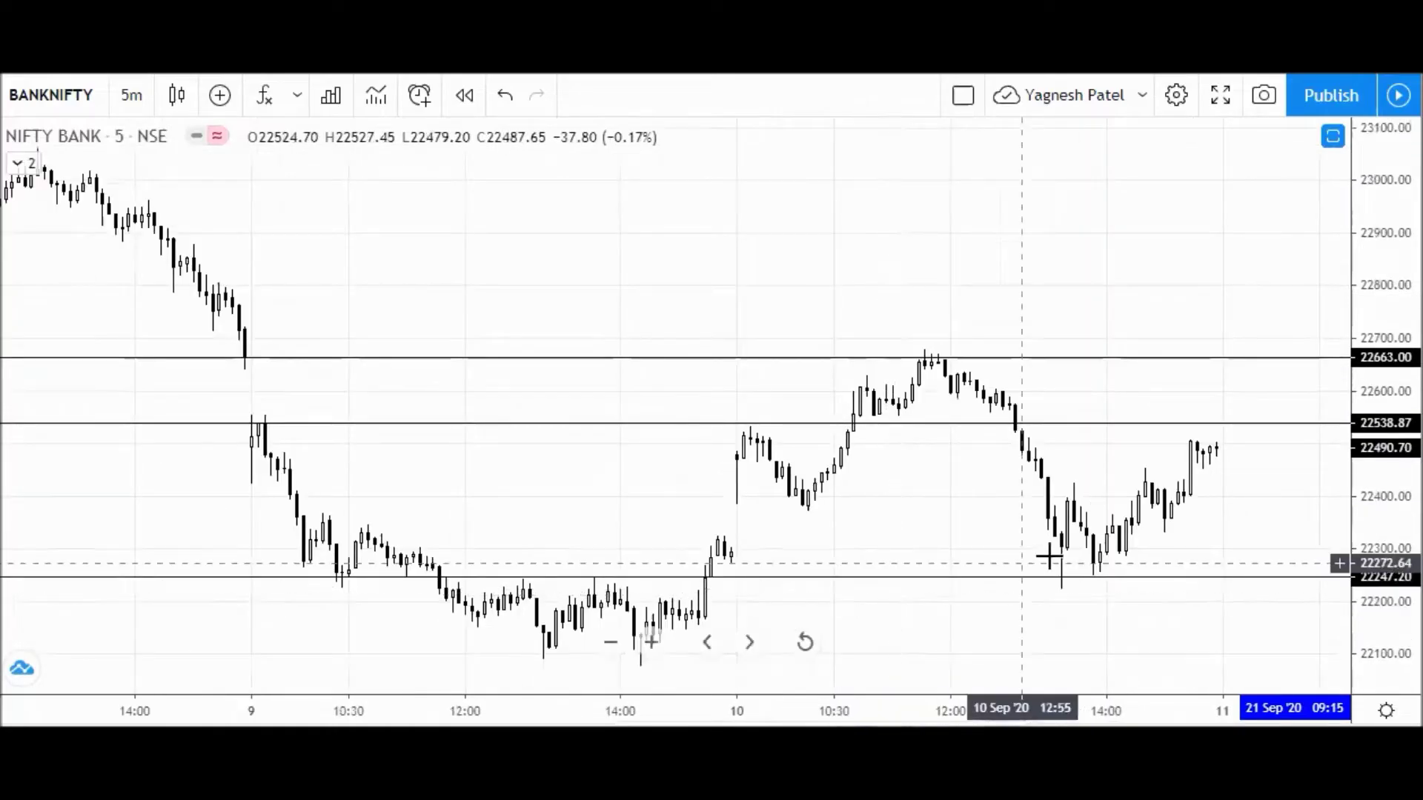
scroll(1030, 555, "up", 1)
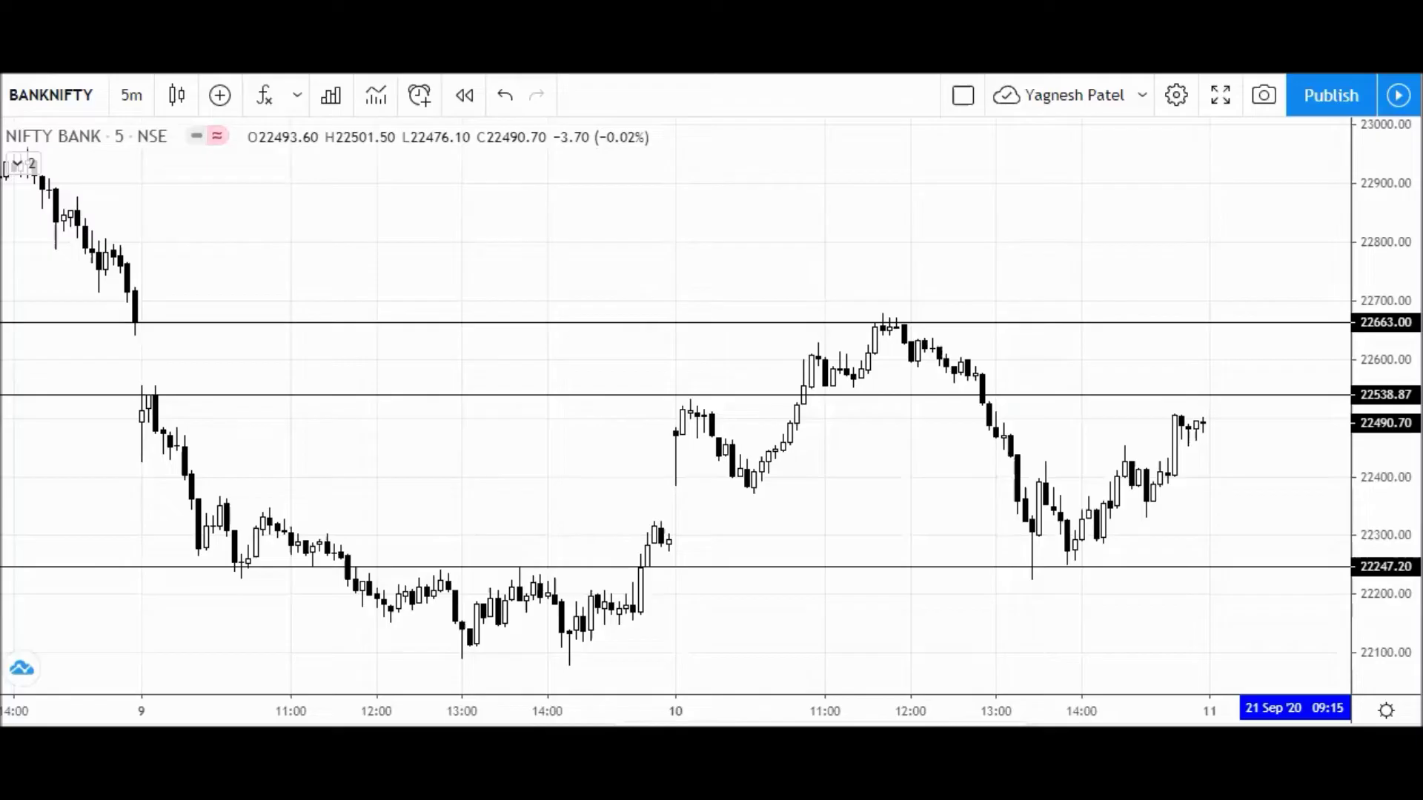
left_click(909, 641)
Step: Enable Magnet Mode and add magenta horizontal lines at the 22678.65 high and 22225.25 low
key("alt+h")
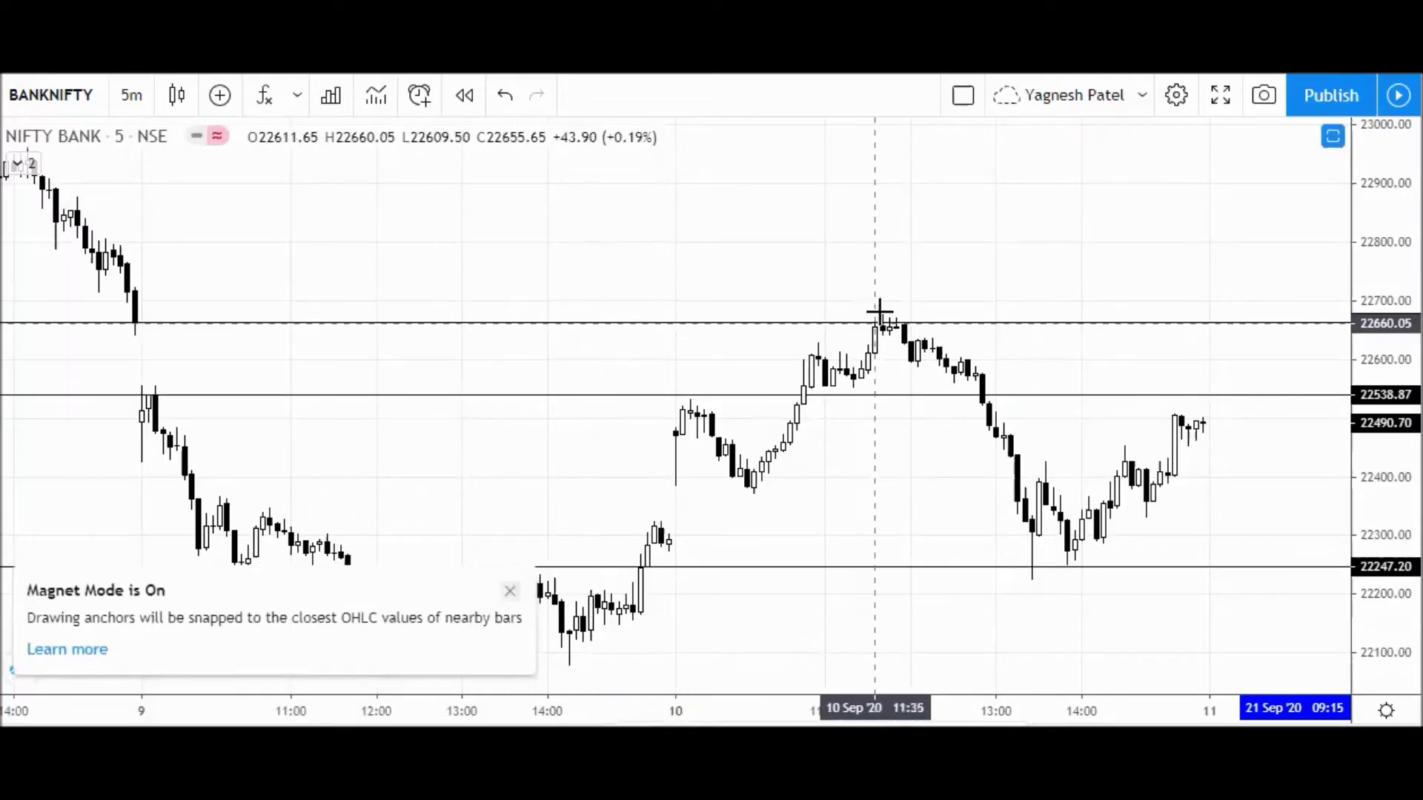
left_click(880, 313)
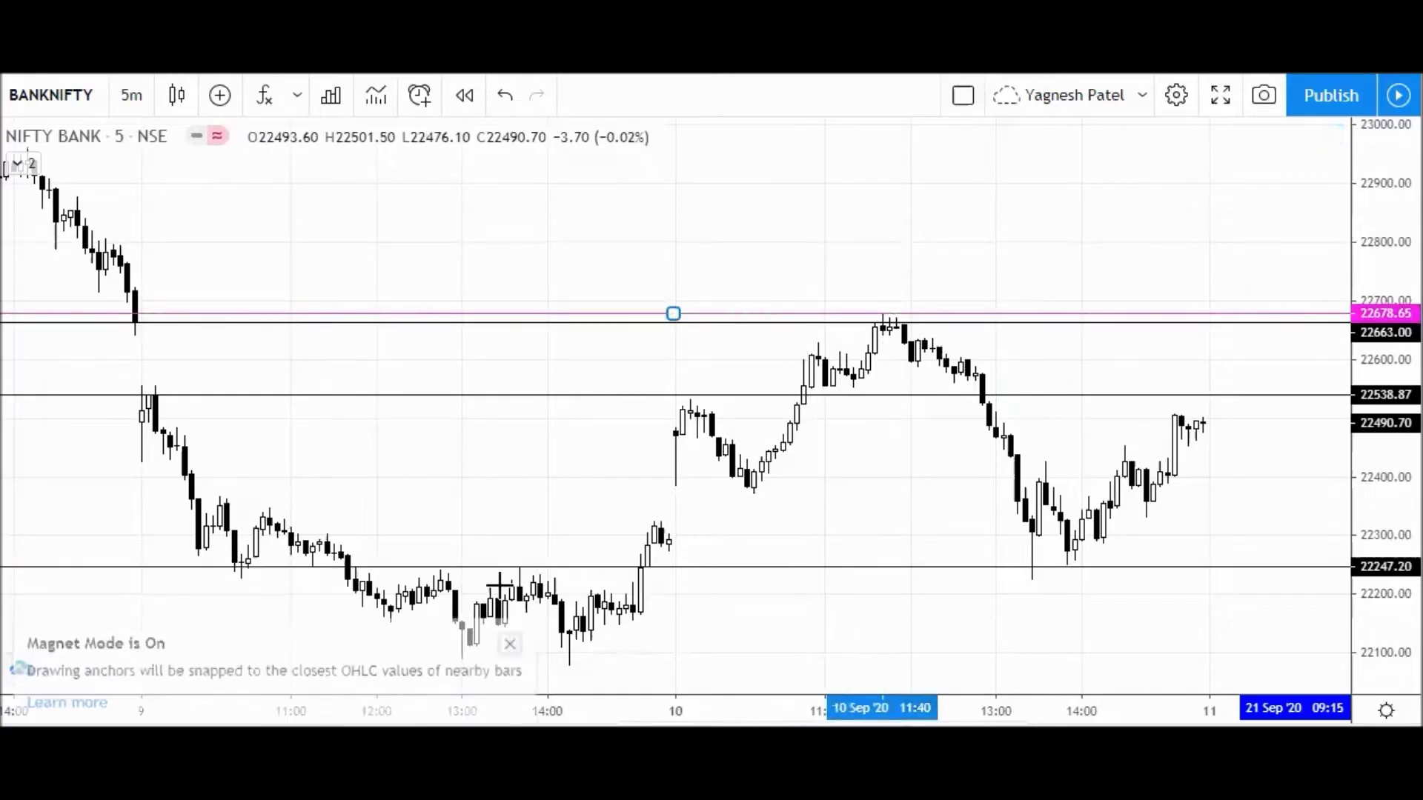
left_click(825, 562)
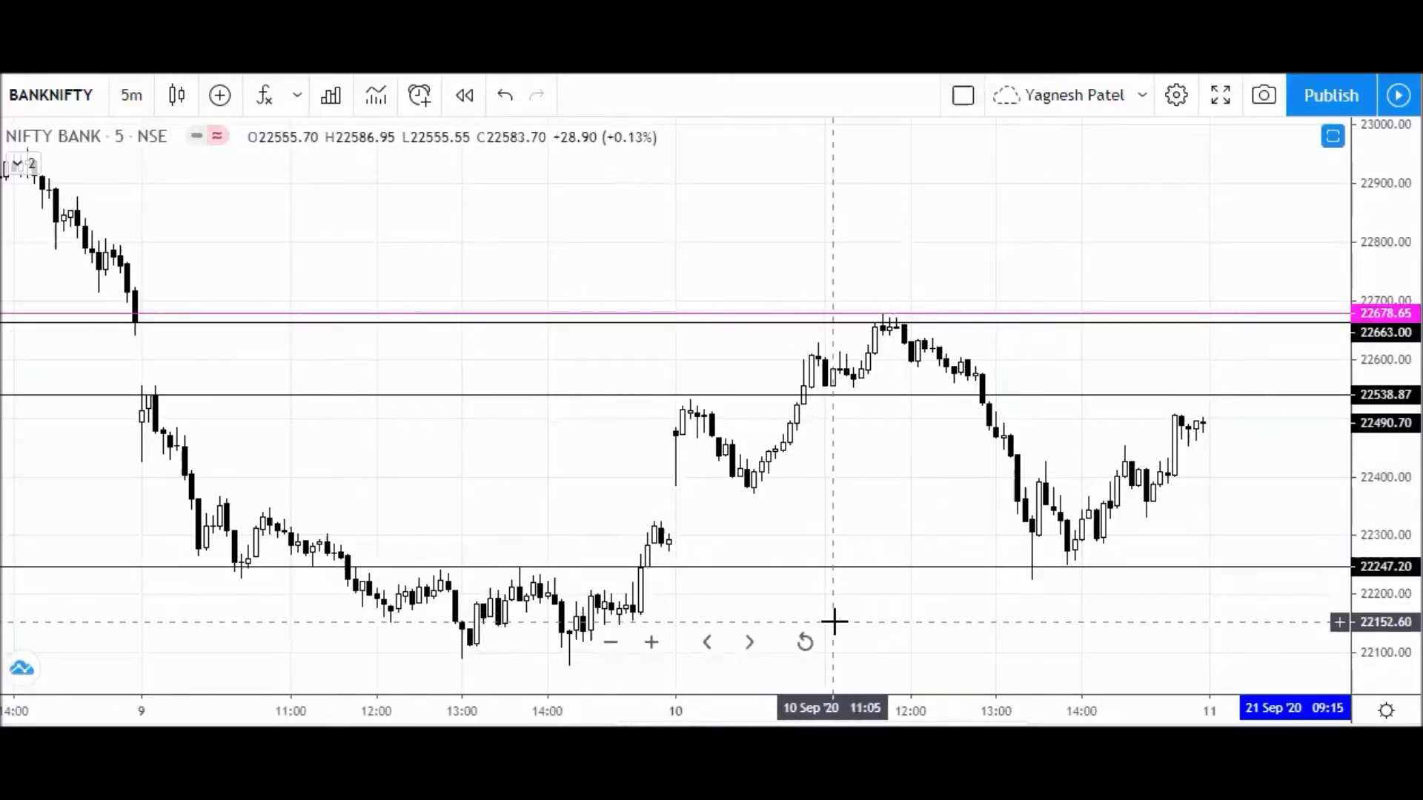
scroll(831, 621, "up", 1)
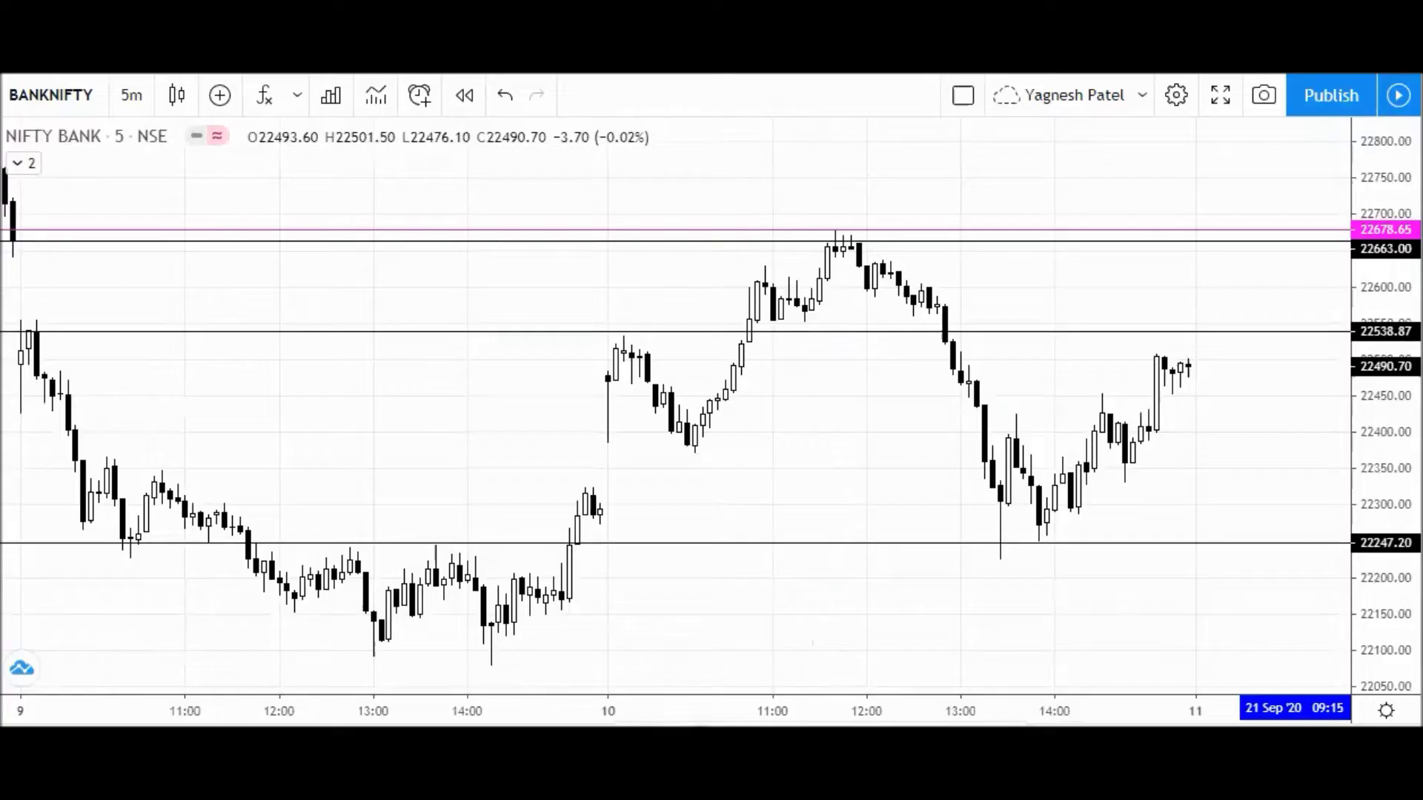
left_click(1004, 569)
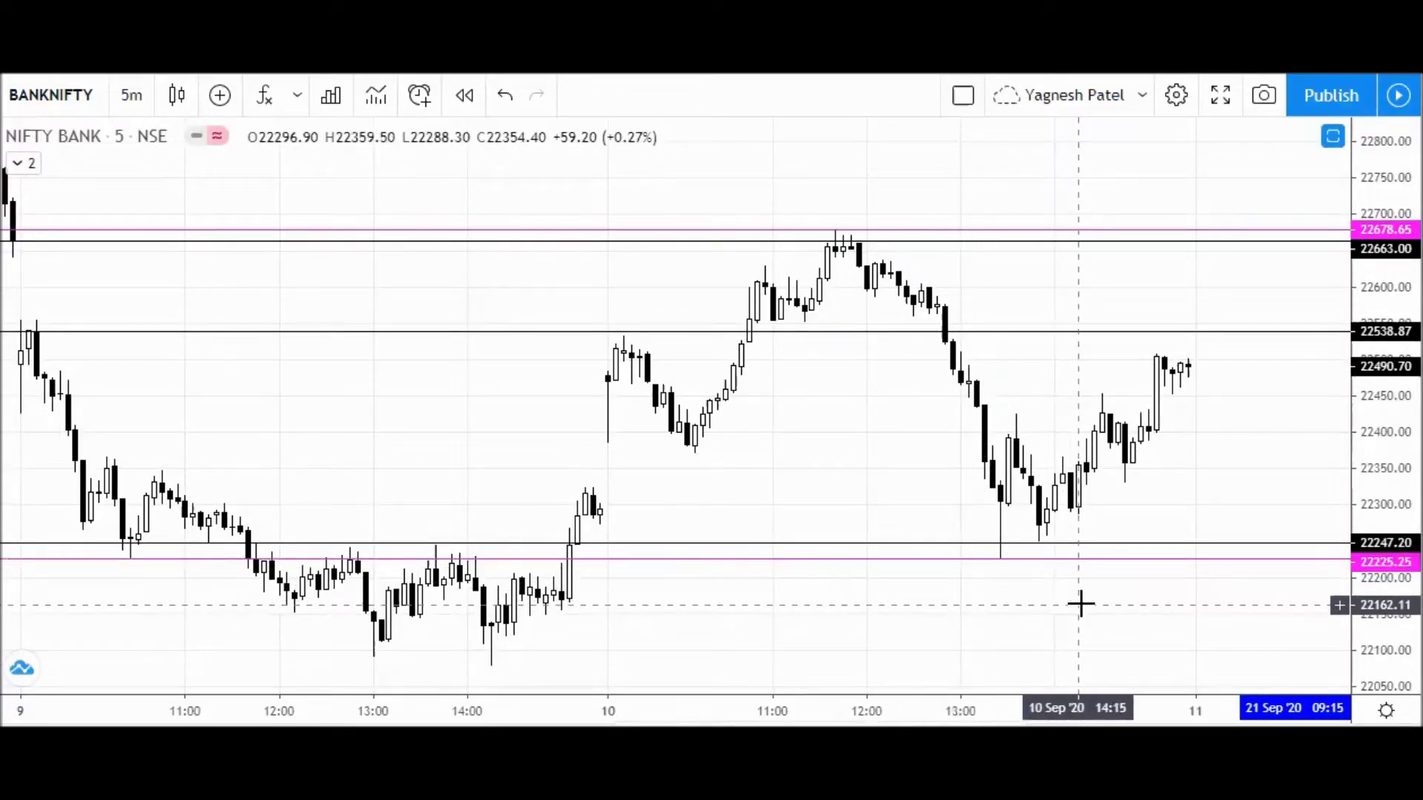
scroll(1080, 604, "up", 1)
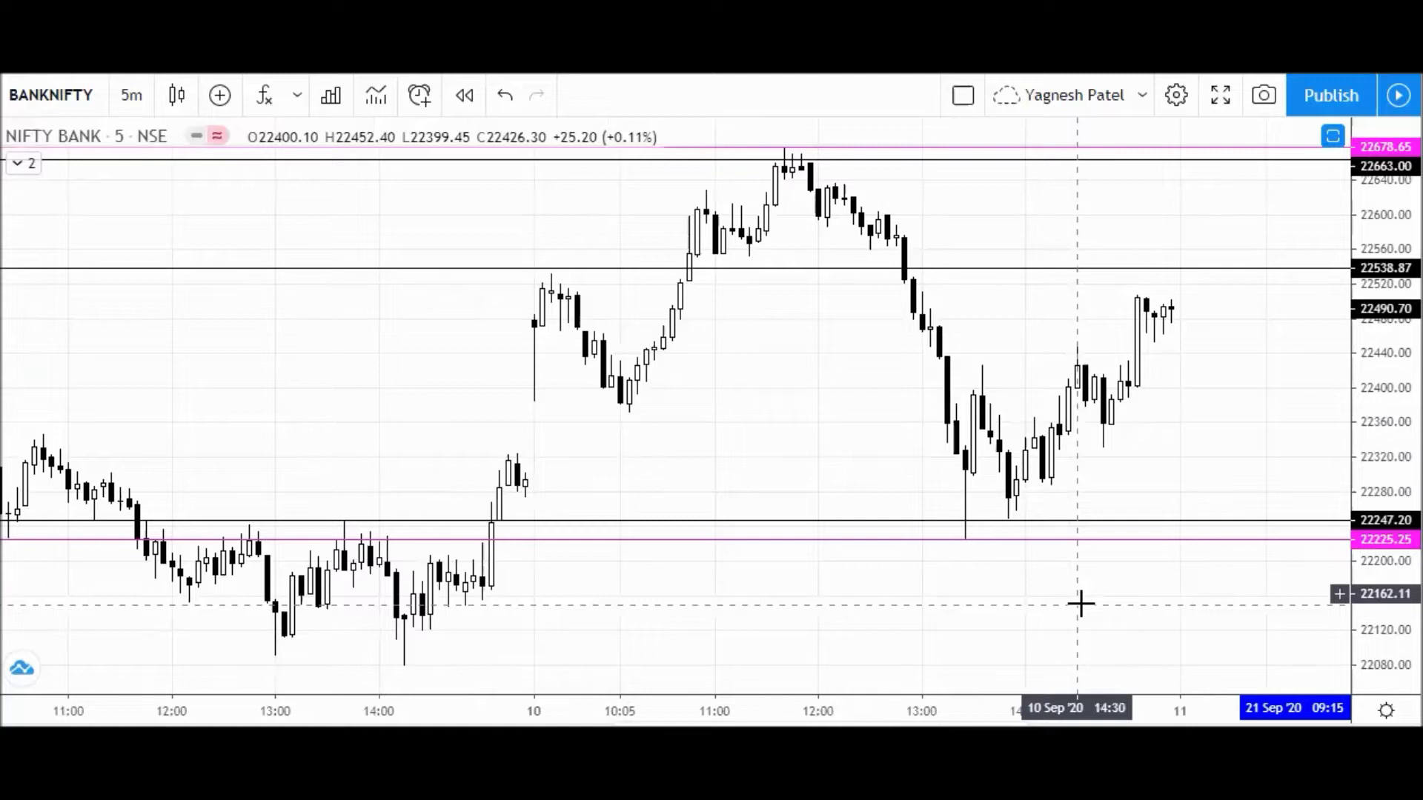
scroll(1080, 604, "down", 1)
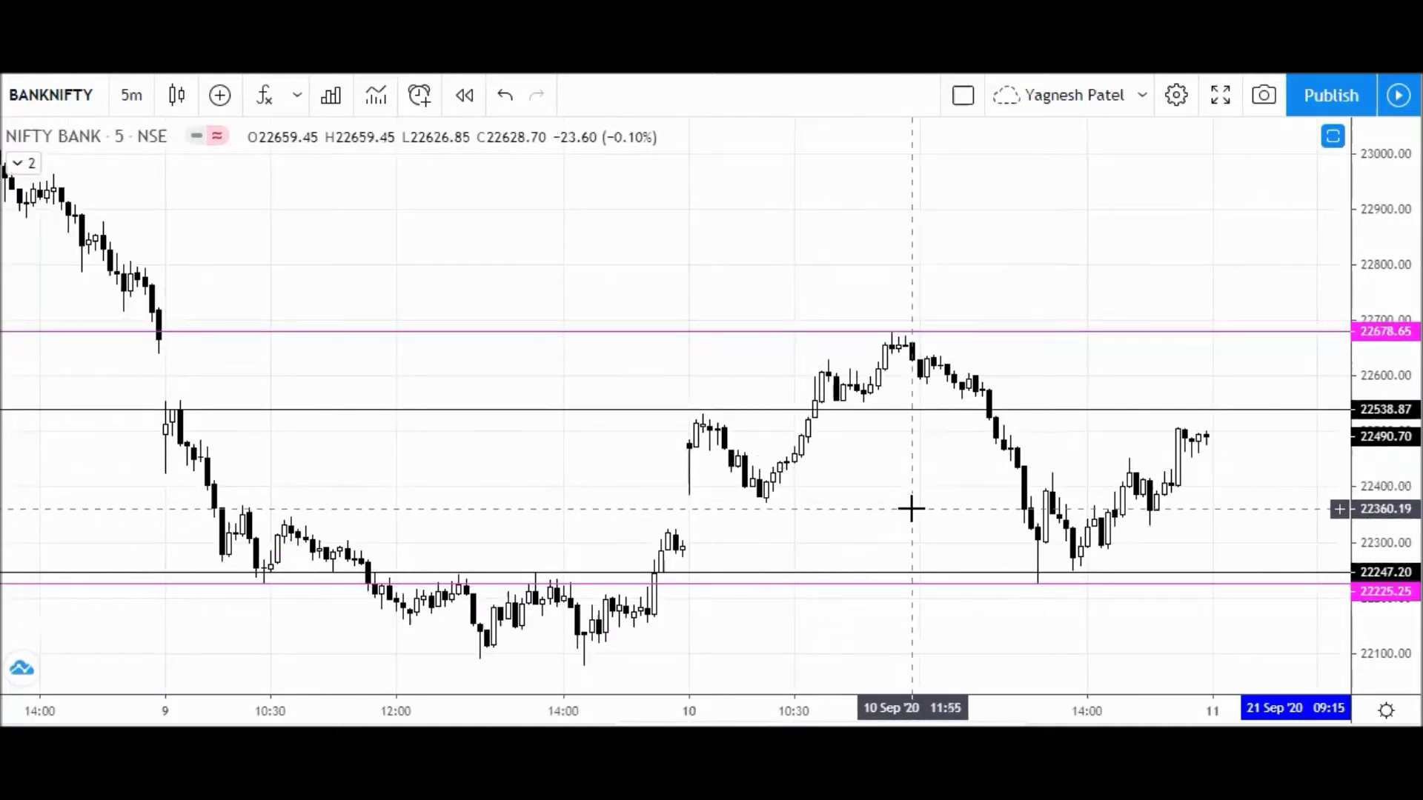
Step: Zoom out to earlier days and drag the black 22247.20 support line down to about 22182.60
left_click_drag(899, 508, 842, 502)
scroll(974, 511, "down", 2)
scroll(845, 511, "down", 2)
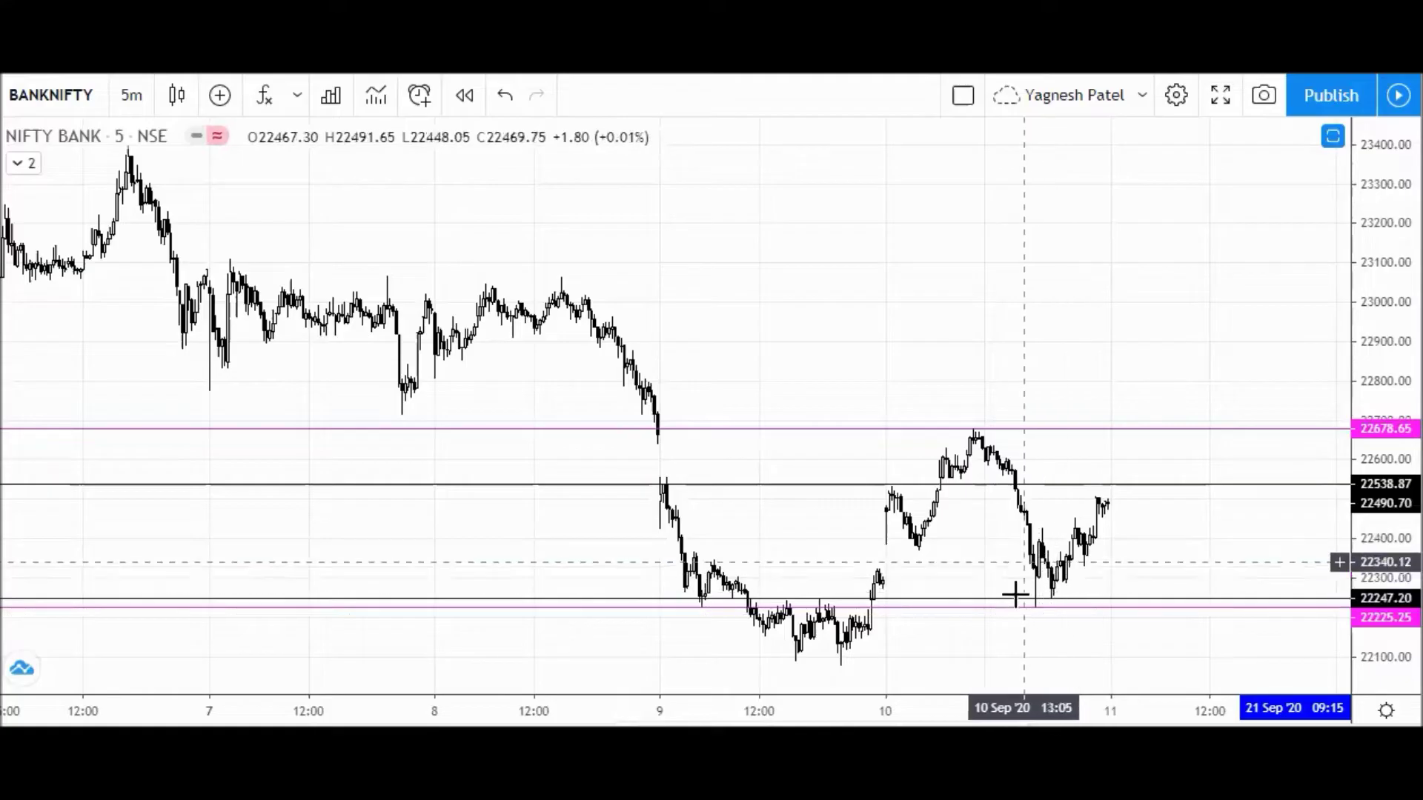
scroll(745, 568, "down", 3)
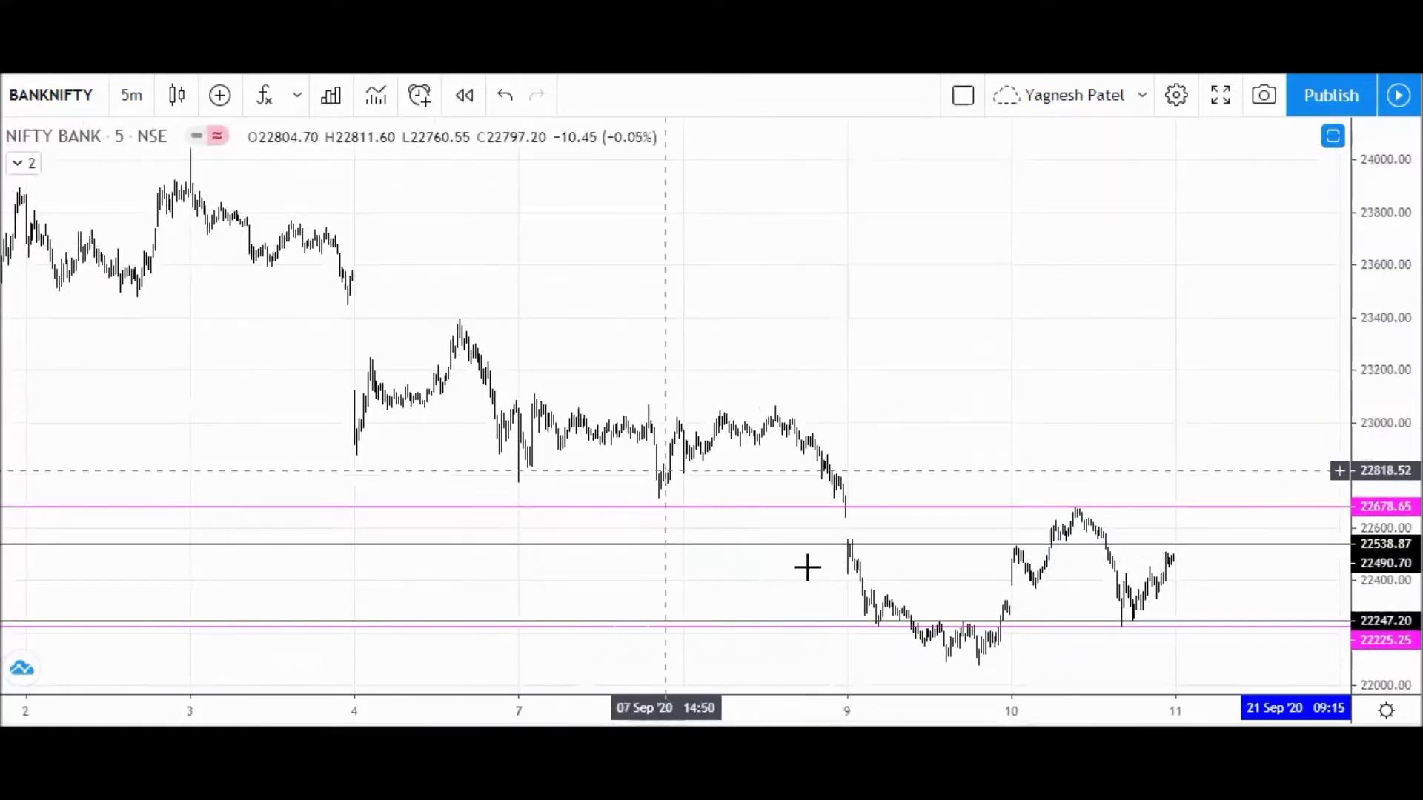
scroll(894, 614, "up", 4)
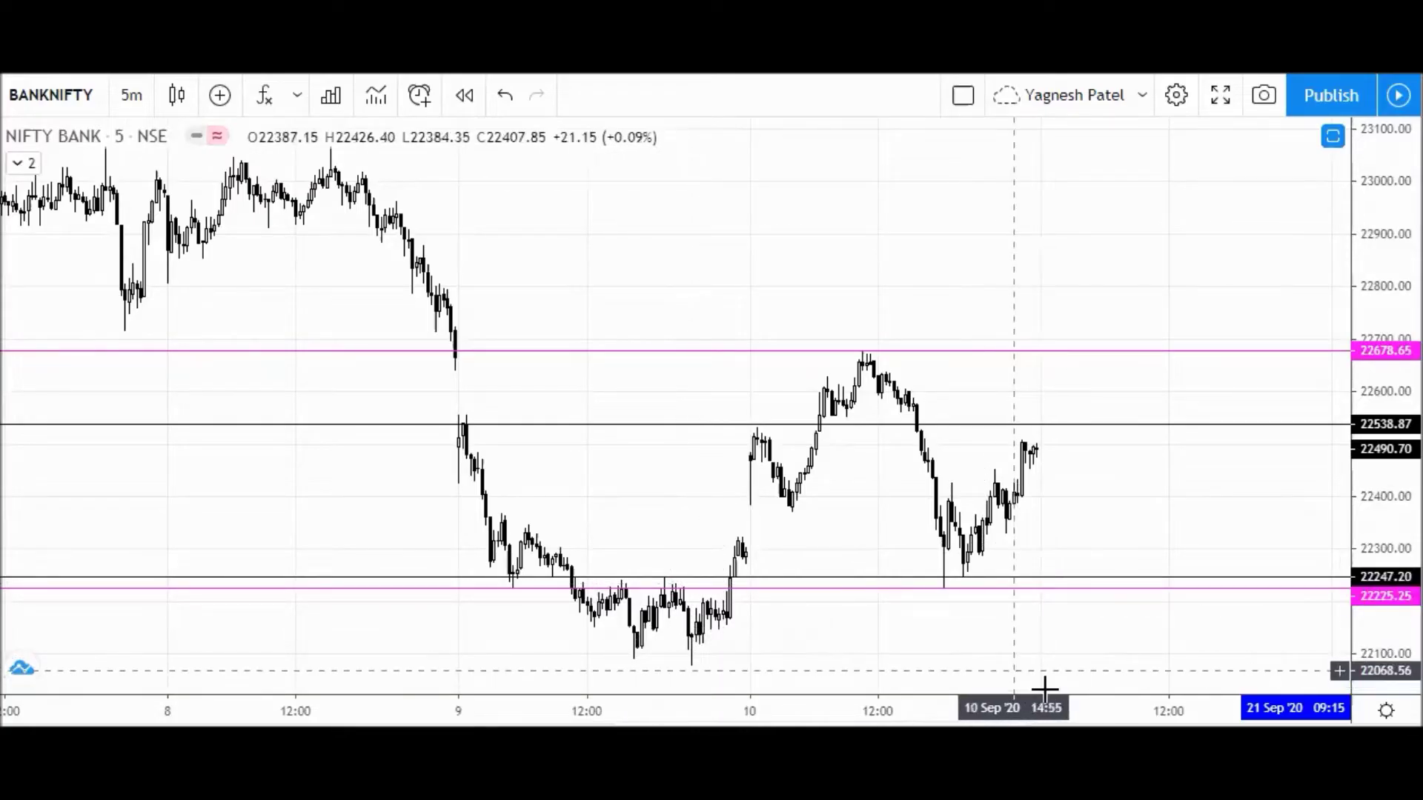
scroll(964, 565, "down", 2)
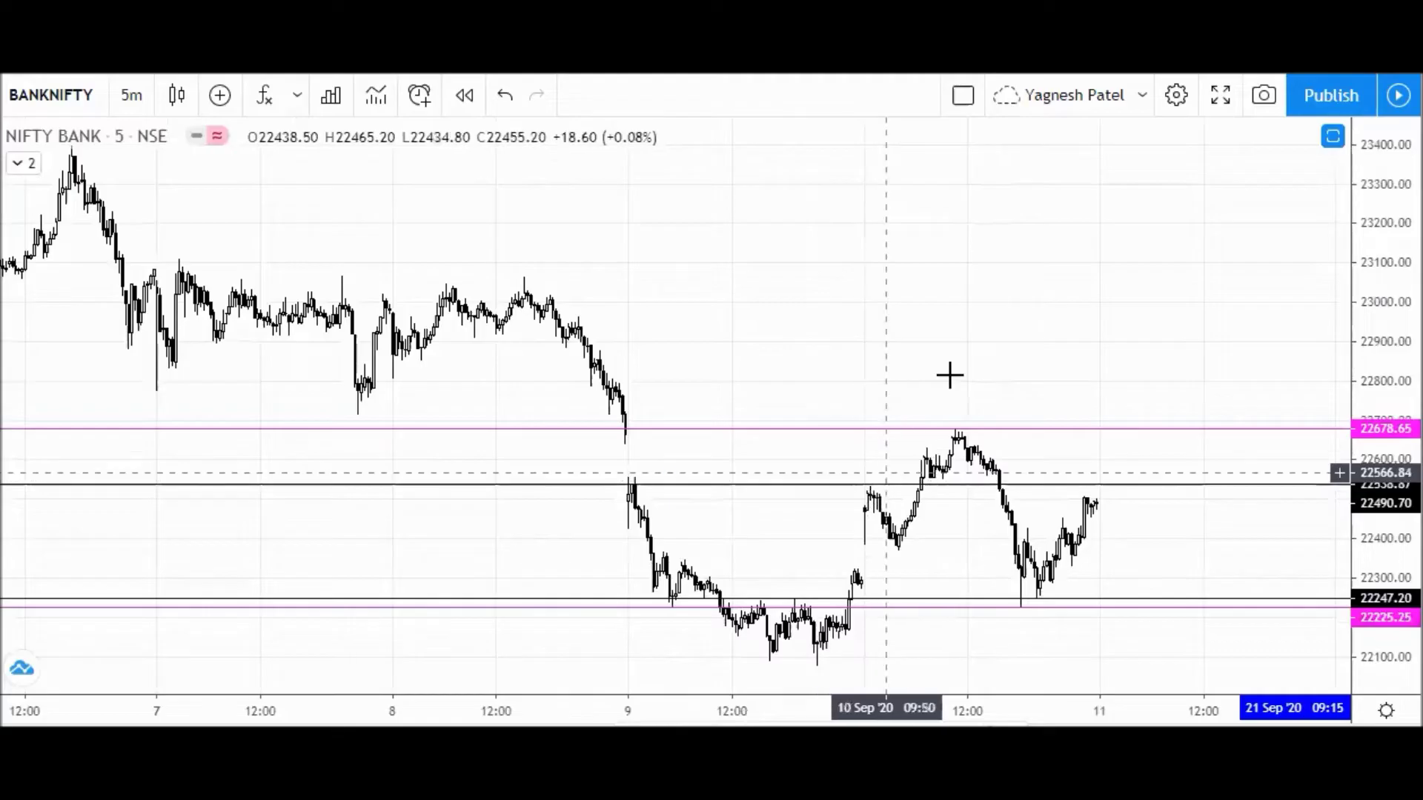
scroll(949, 375, "up", 2)
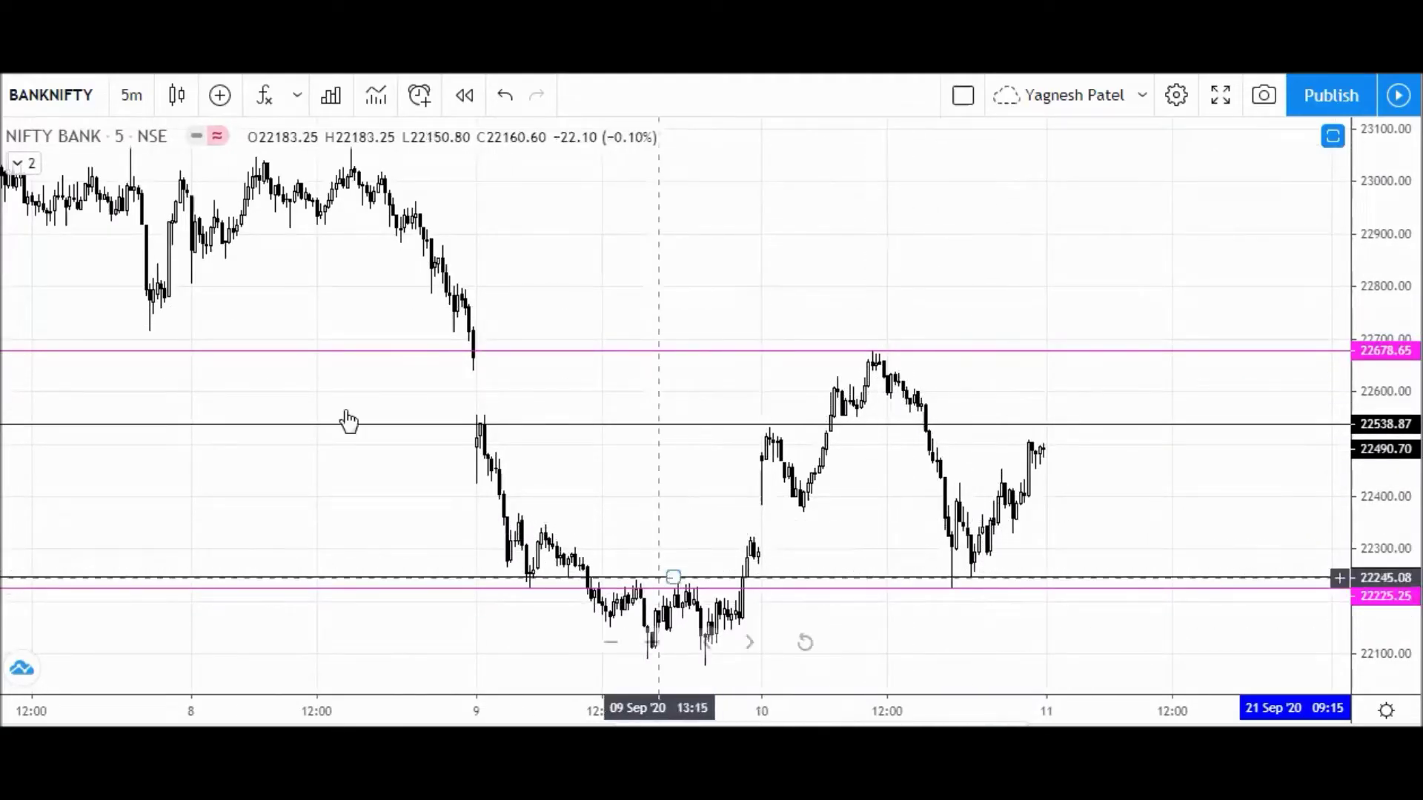
mouse_move(698, 624)
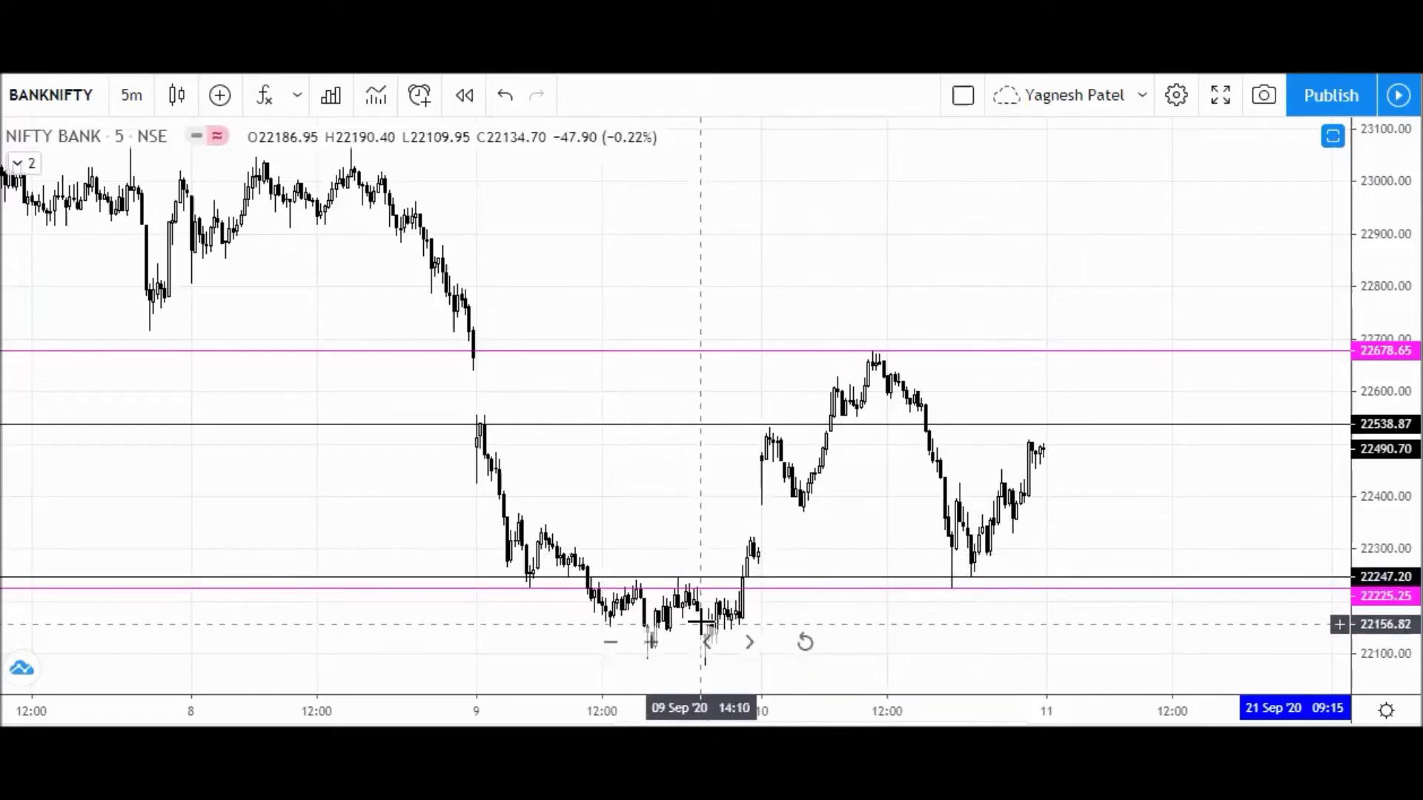
scroll(1010, 626, "up", 1)
scroll(1012, 628, "down", 1)
scroll(1010, 627, "down", 1)
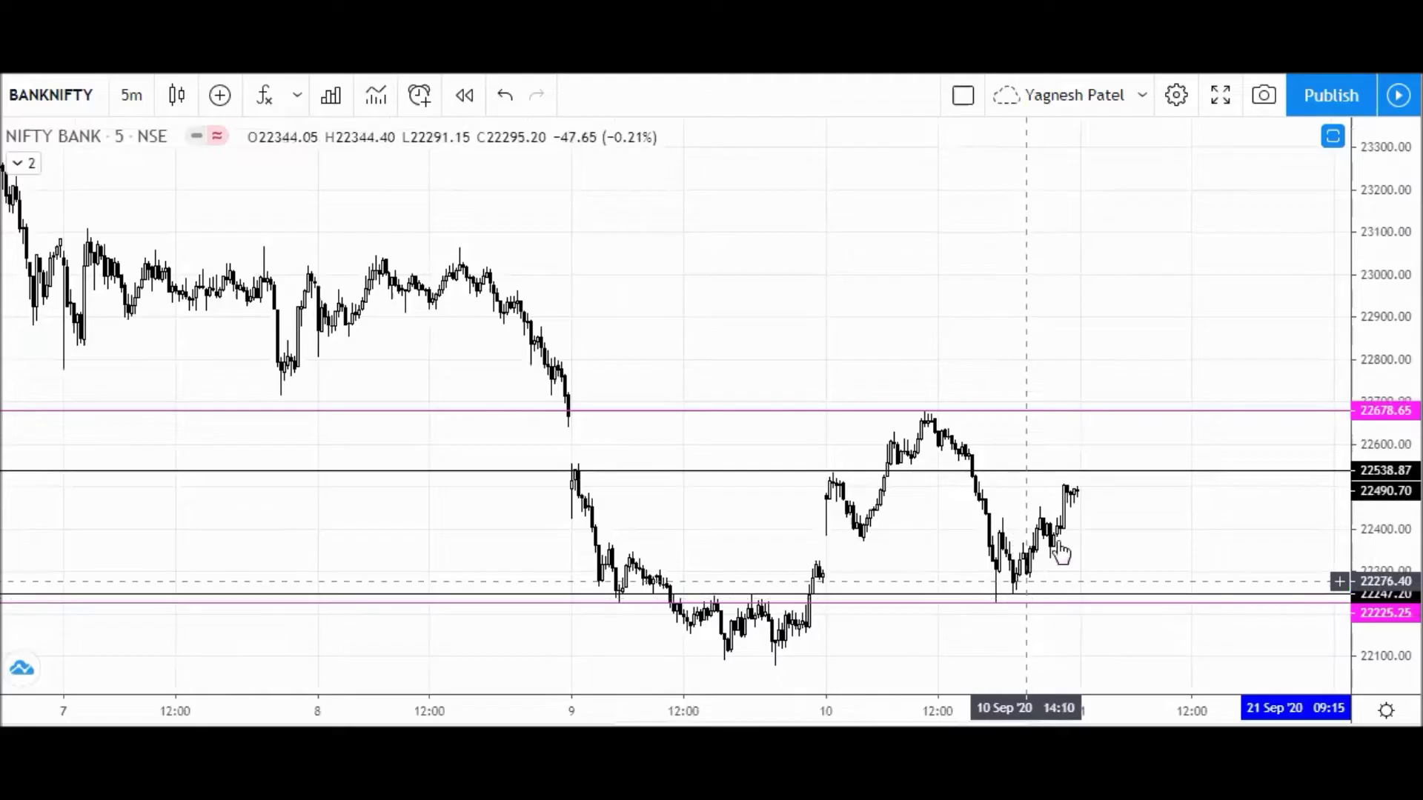
mouse_move(800, 638)
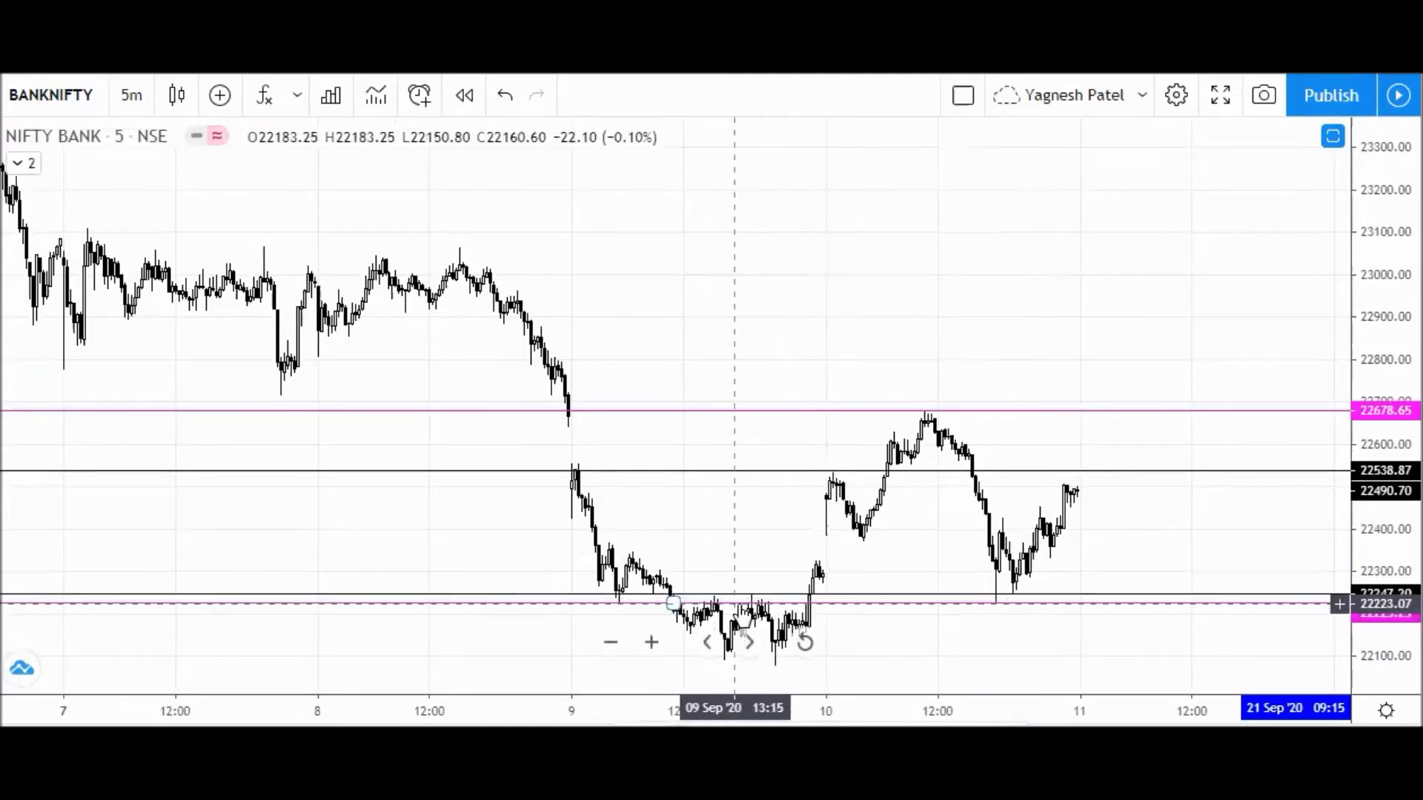
left_click_drag(673, 593, 777, 671)
Step: Drag the middle black line up from about 22531, snapping it to 22547.57
scroll(1080, 265, "up", 3)
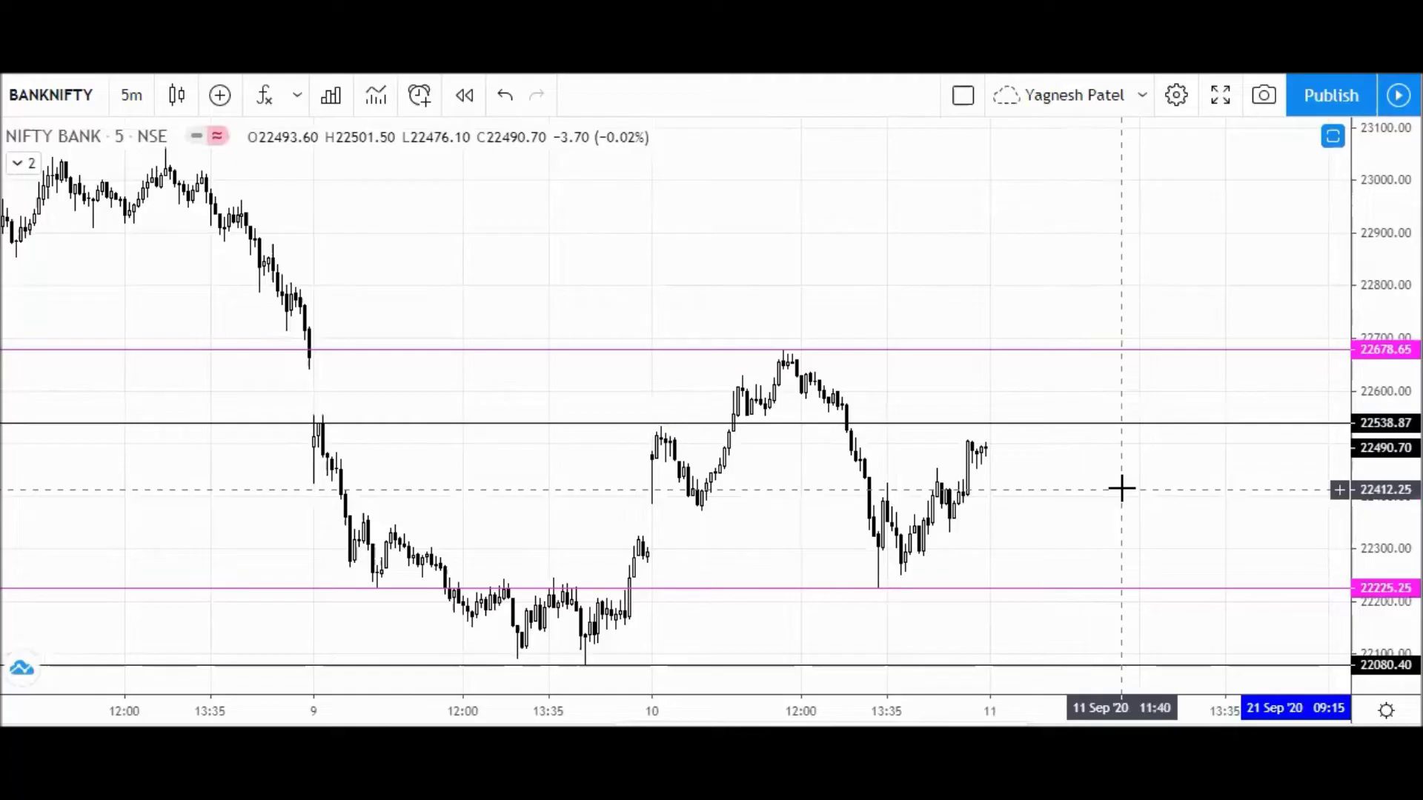
scroll(1071, 502, "up", 2)
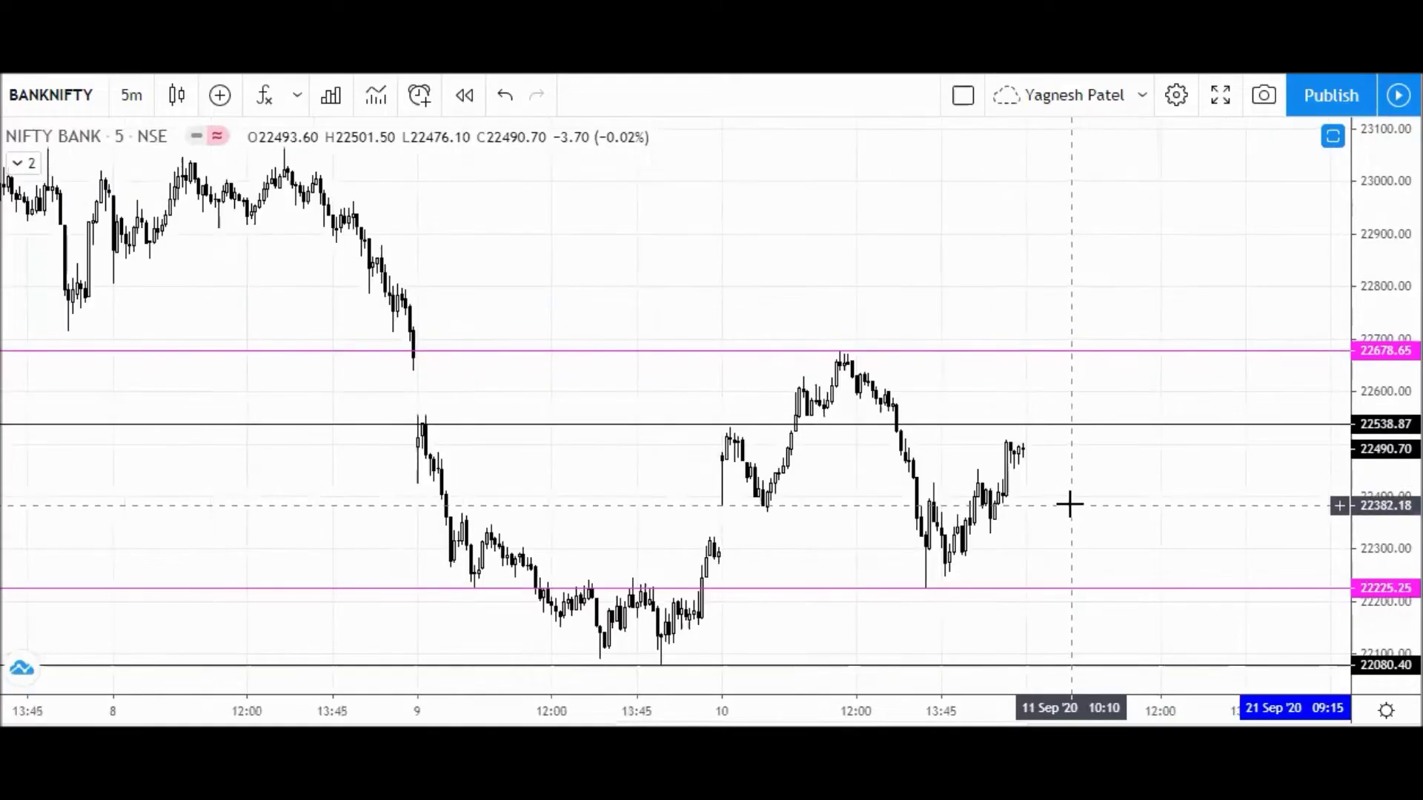
scroll(1071, 502, "down", 2)
scroll(889, 371, "down", 1)
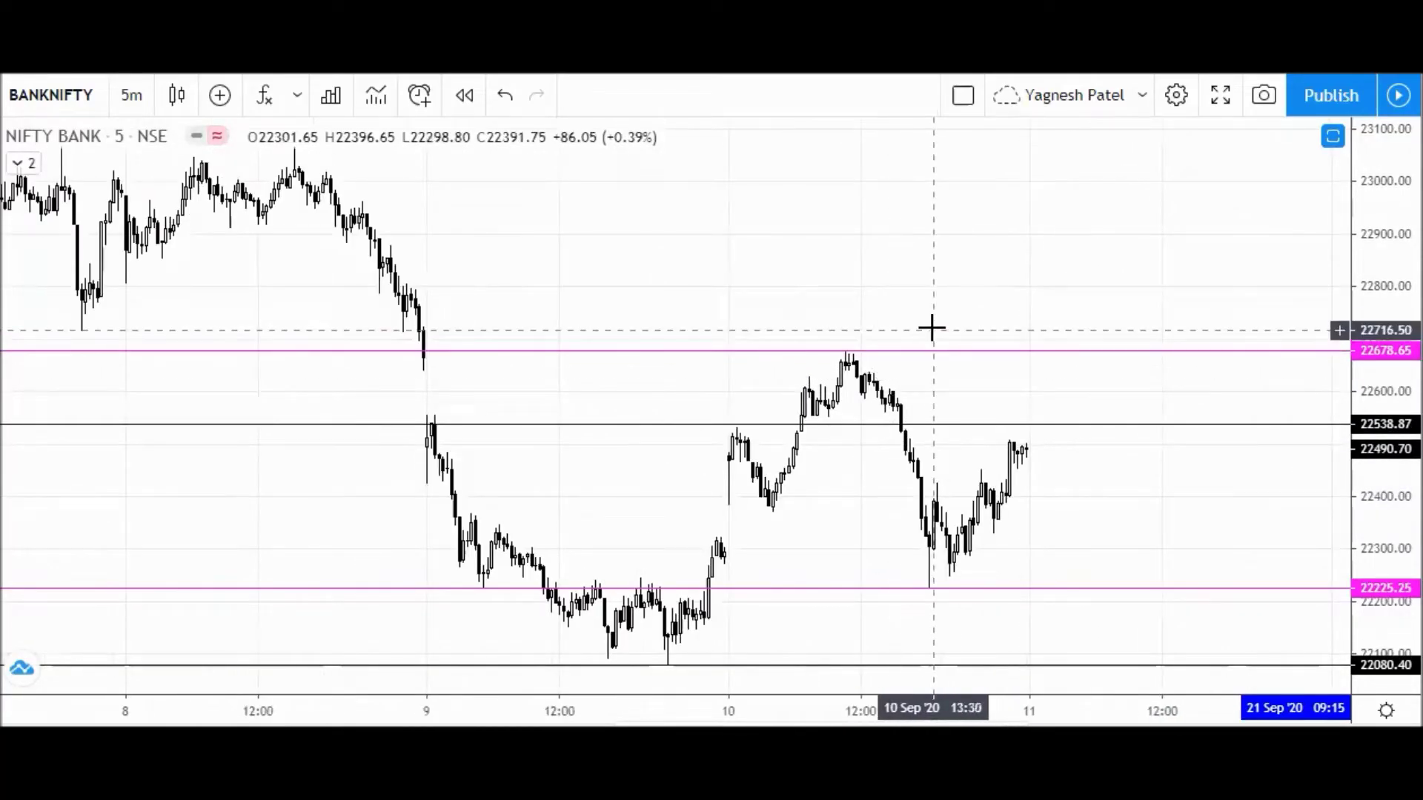
scroll(930, 326, "down", 1)
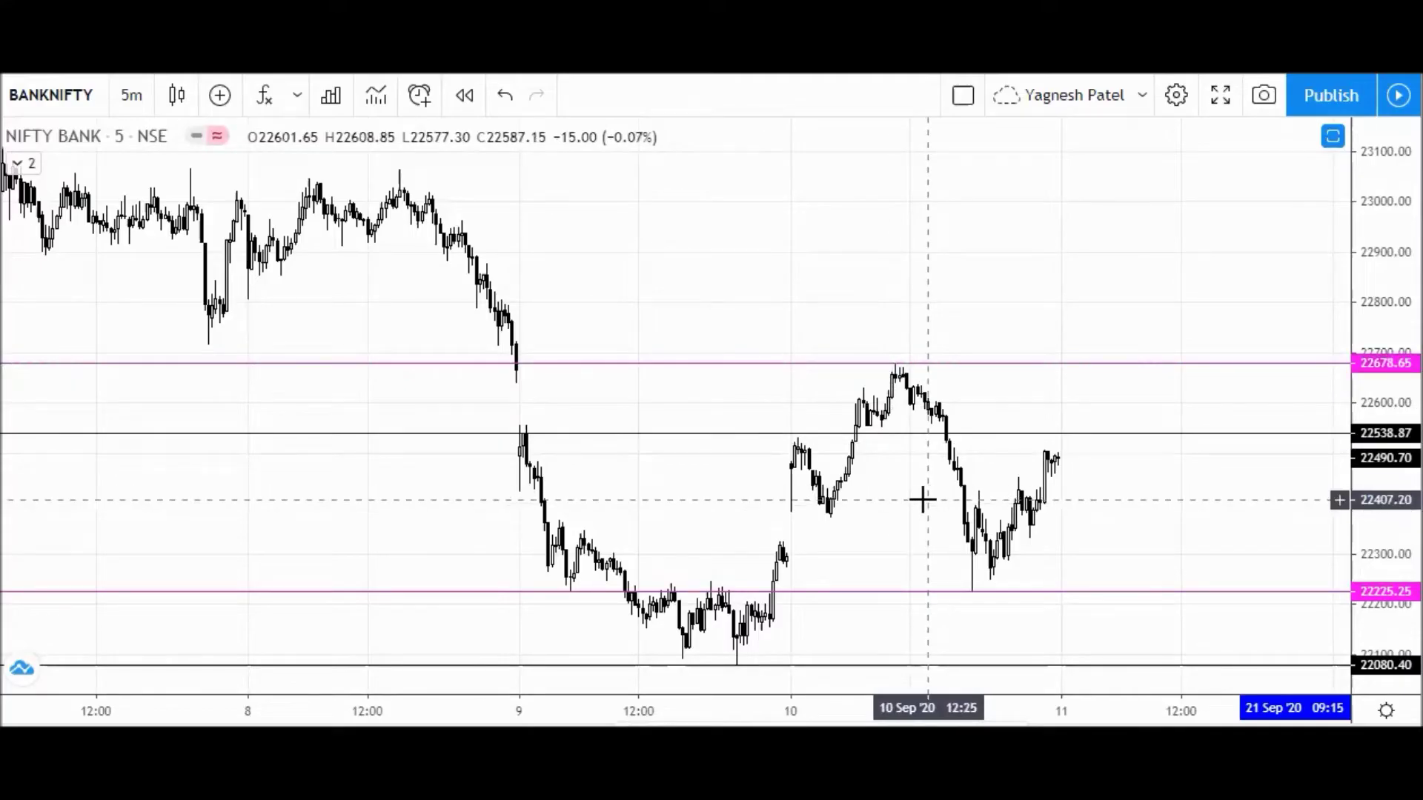
scroll(921, 492, "up", 2)
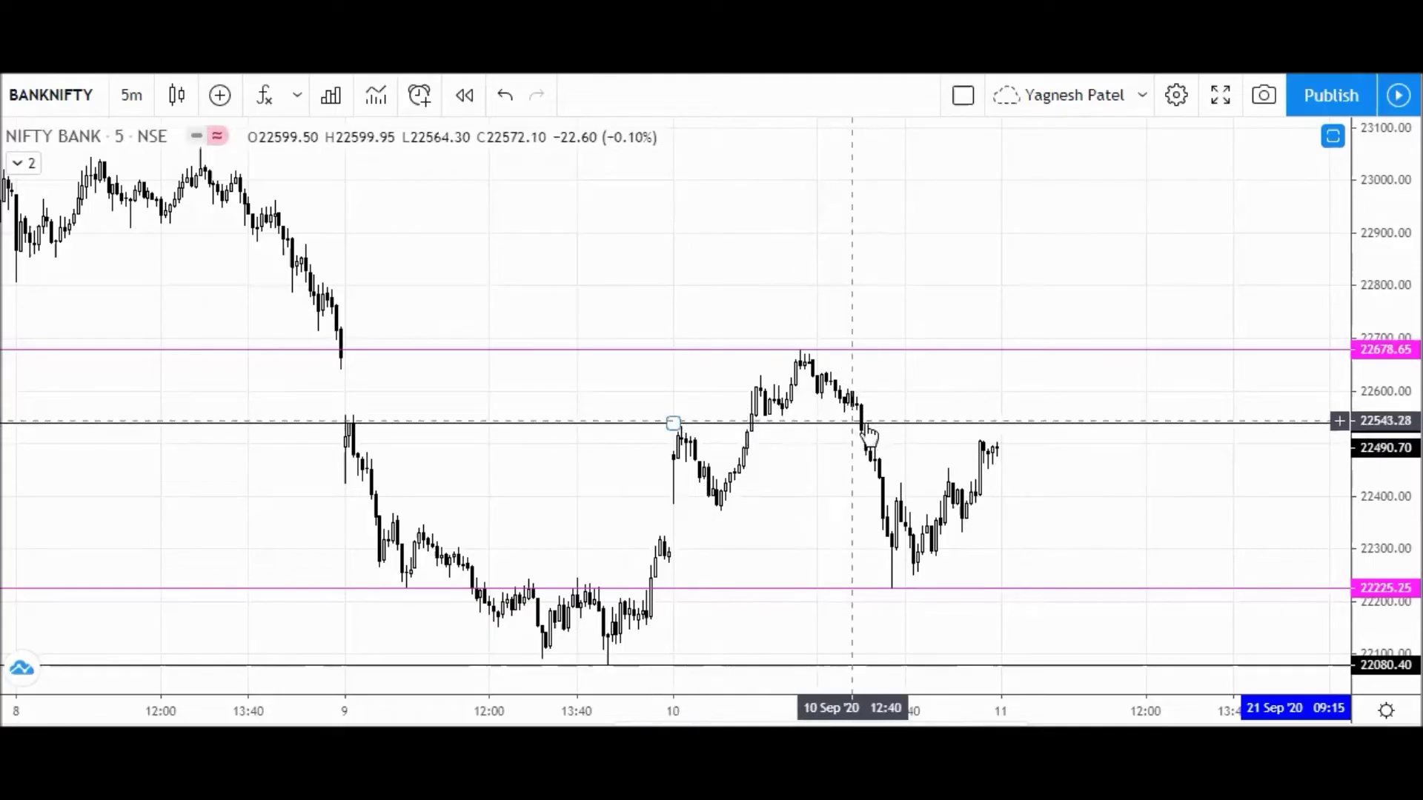
left_click_drag(1002, 433, 1001, 430)
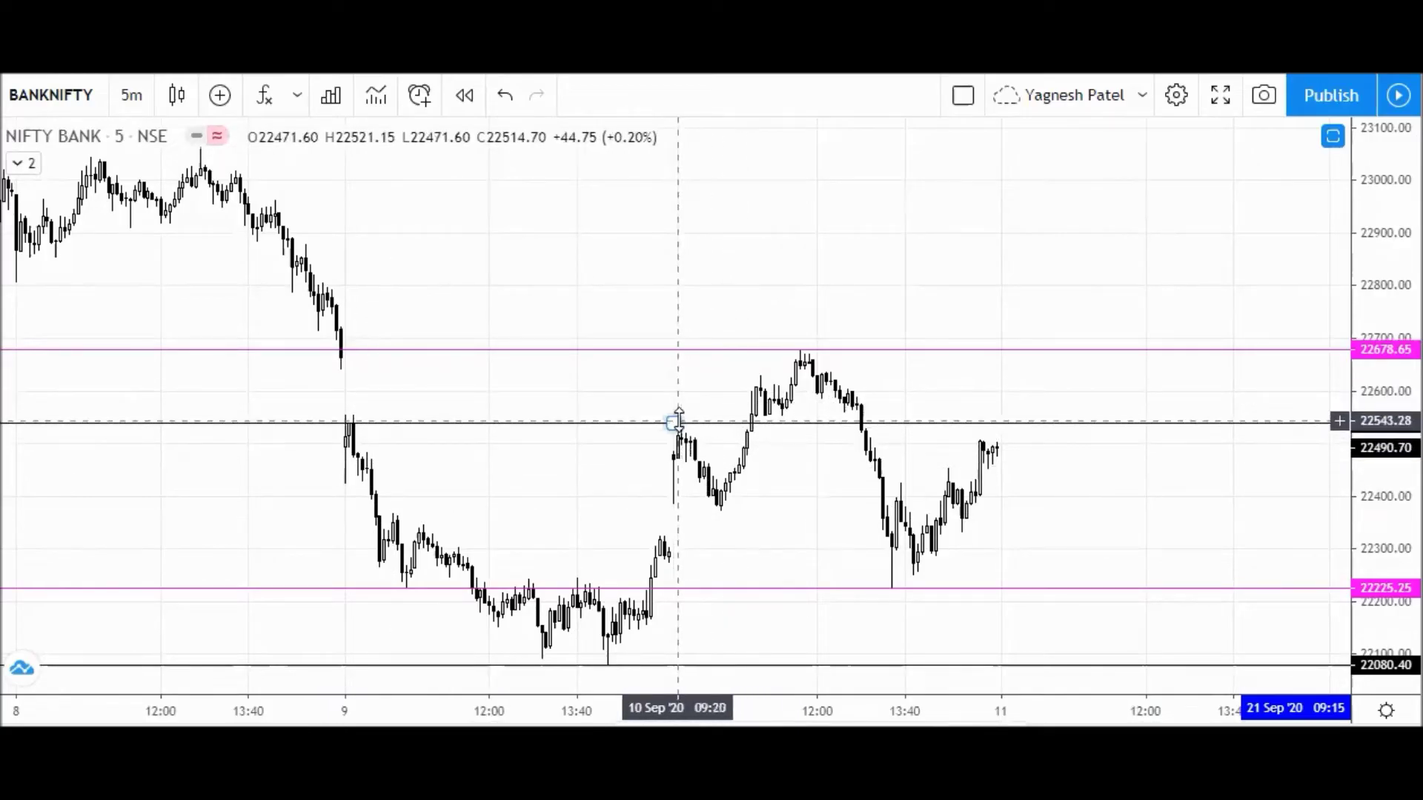
left_click_drag(672, 421, 677, 407)
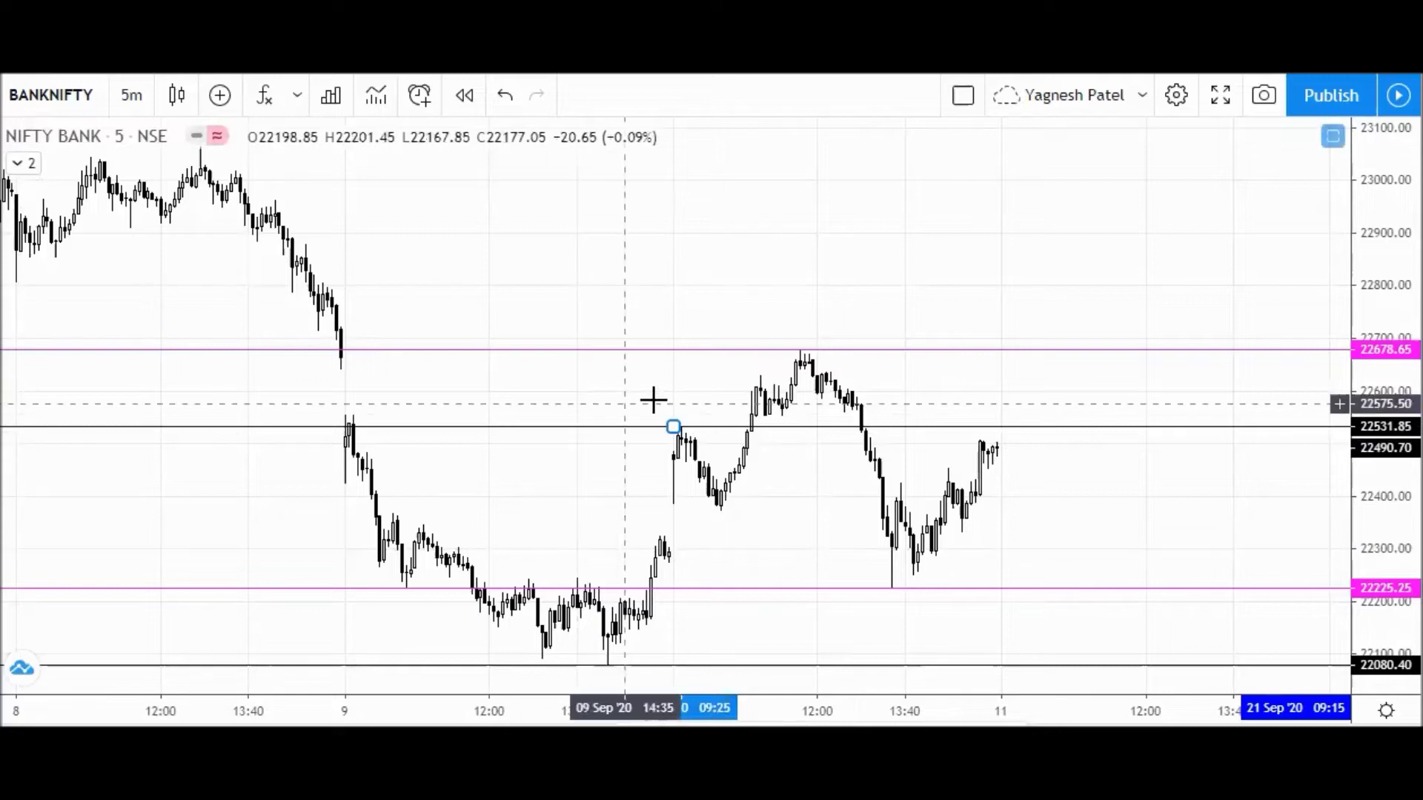
left_click_drag(673, 426, 670, 418)
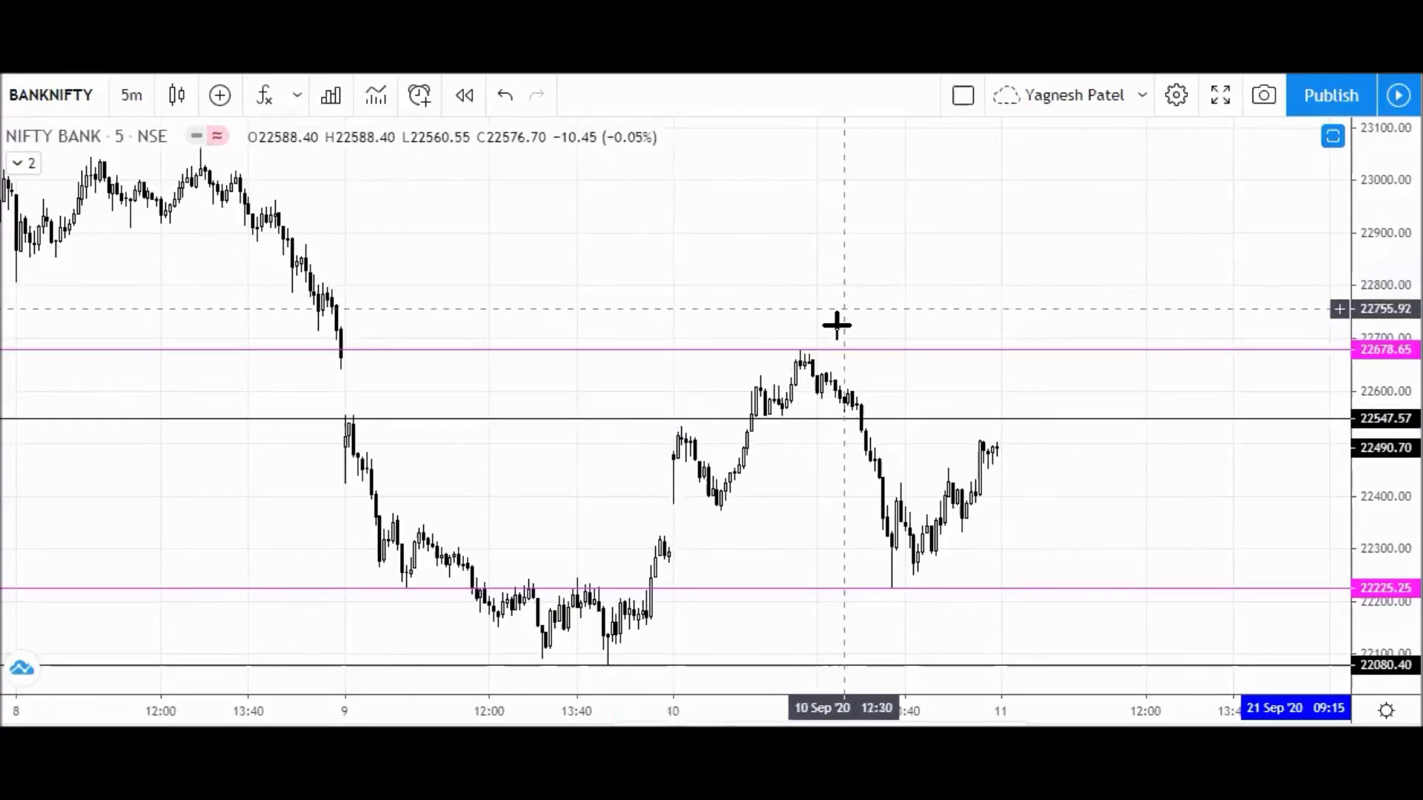
Step: Zoom and pan toward the latest candles to review the two black and two magenta levels
scroll(937, 531, "up", 2)
scroll(985, 525, "up", 1)
scroll(985, 524, "down", 3)
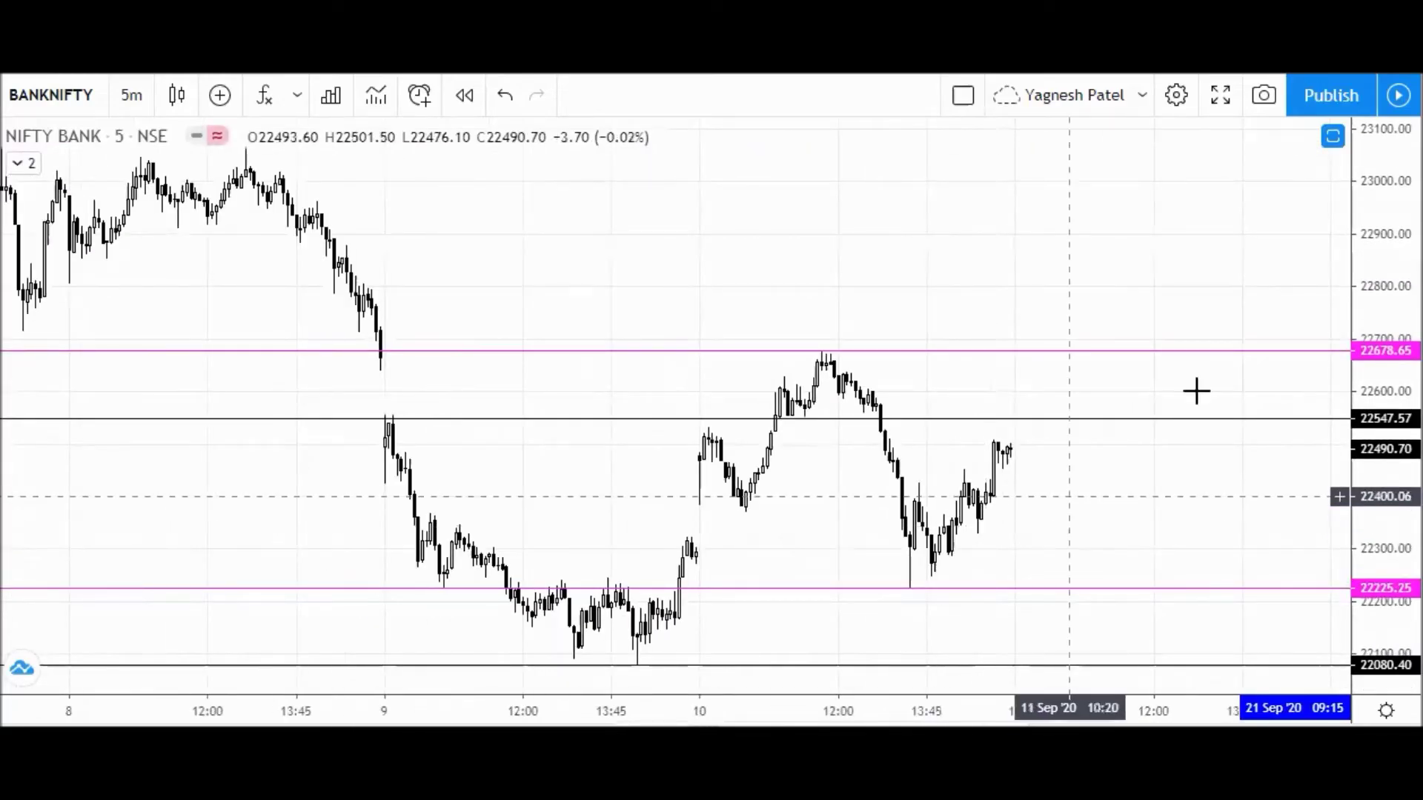
left_click_drag(1116, 504, 1064, 508)
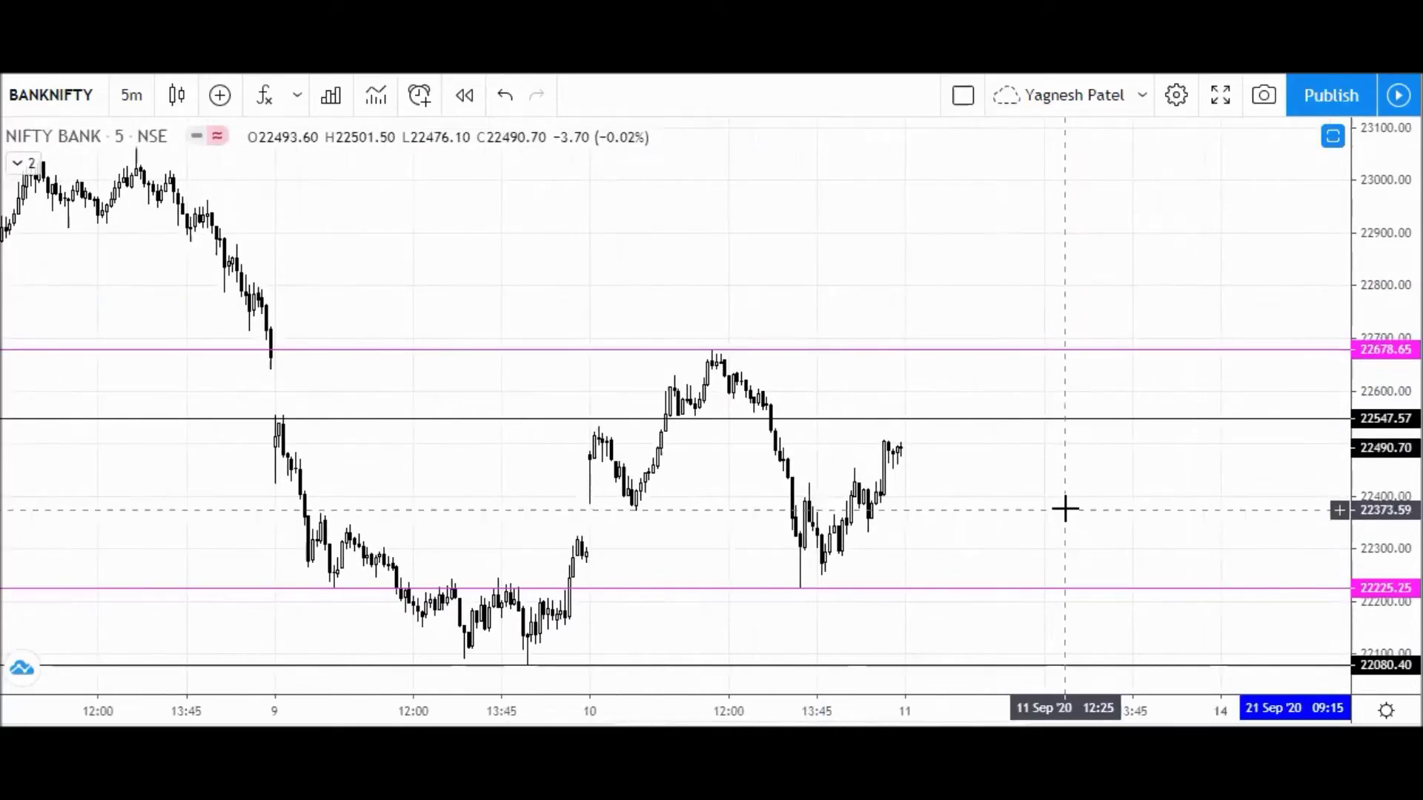
scroll(1013, 508, "down", 1)
scroll(1048, 508, "up", 2)
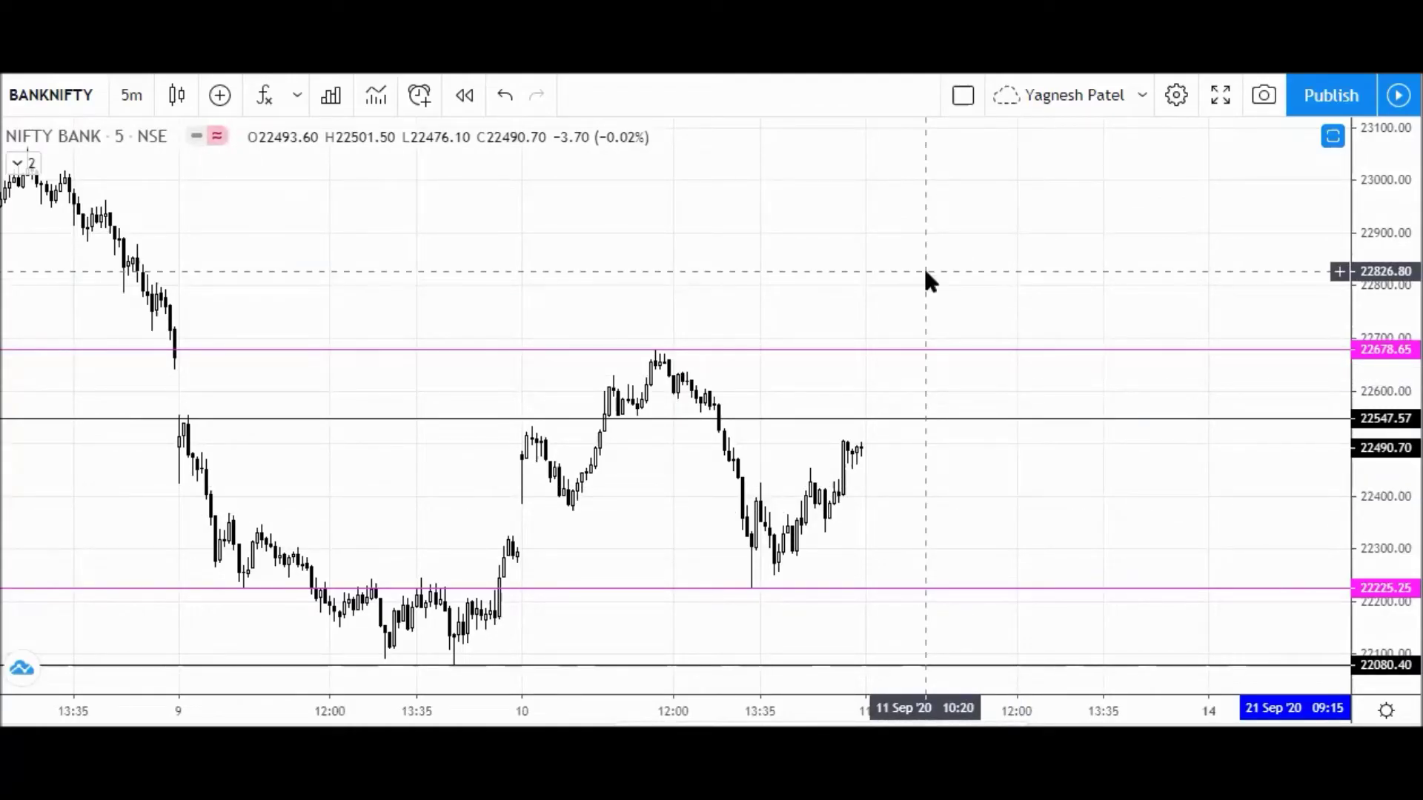
Step: Switch the chart to the NIFTY 50 index via Symbol Search using 'NIF'
type("NIFTY")
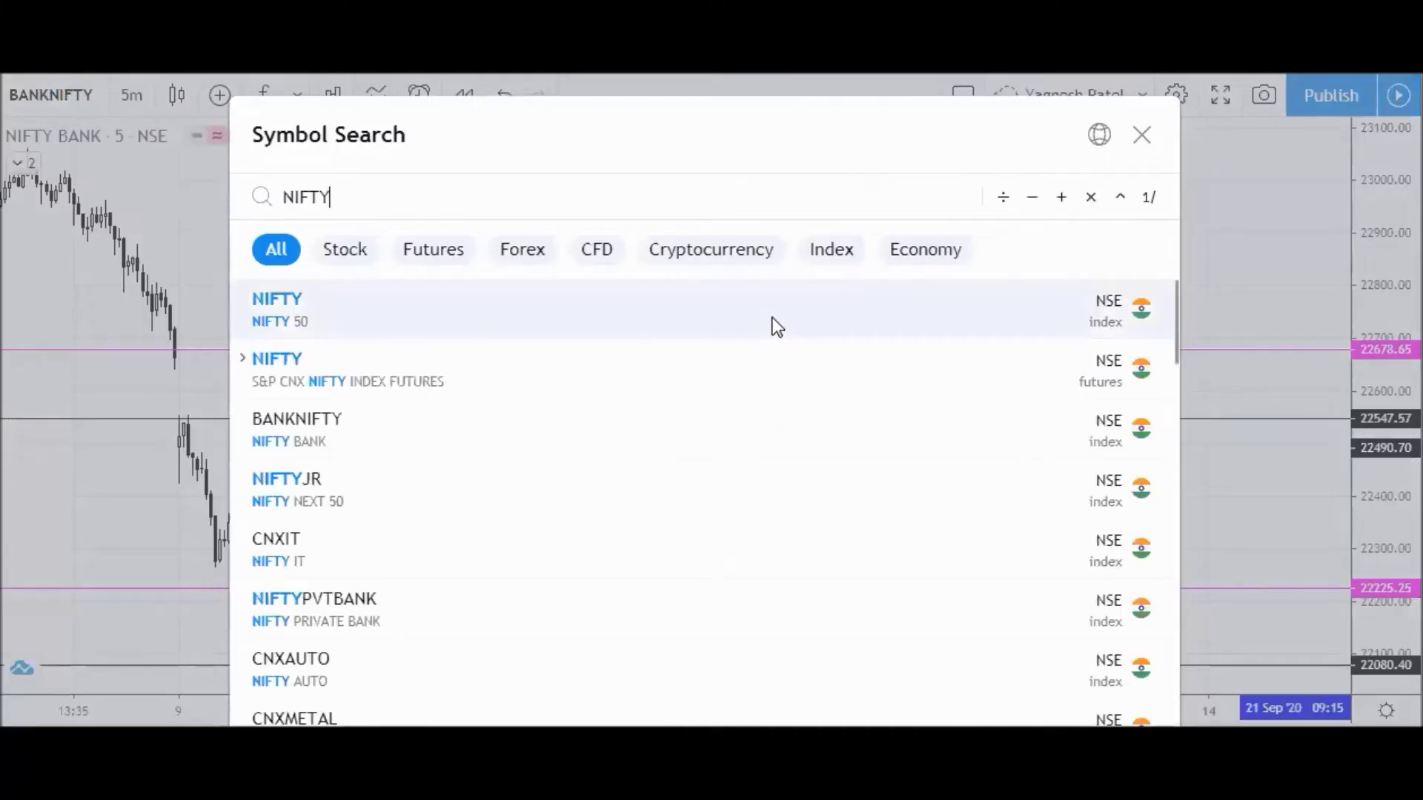
left_click(607, 301)
scroll(978, 310, "down", 5)
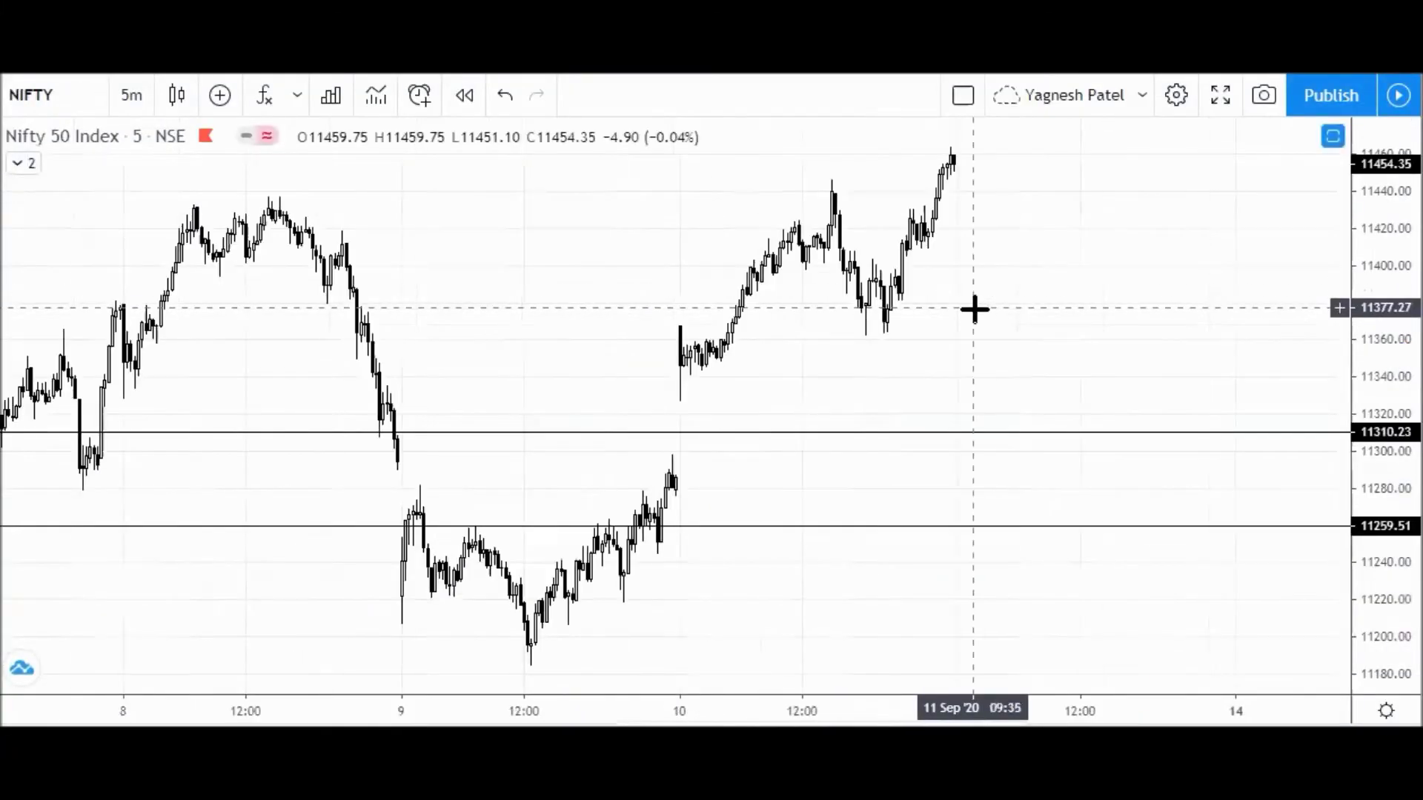
scroll(819, 365, "up", 3)
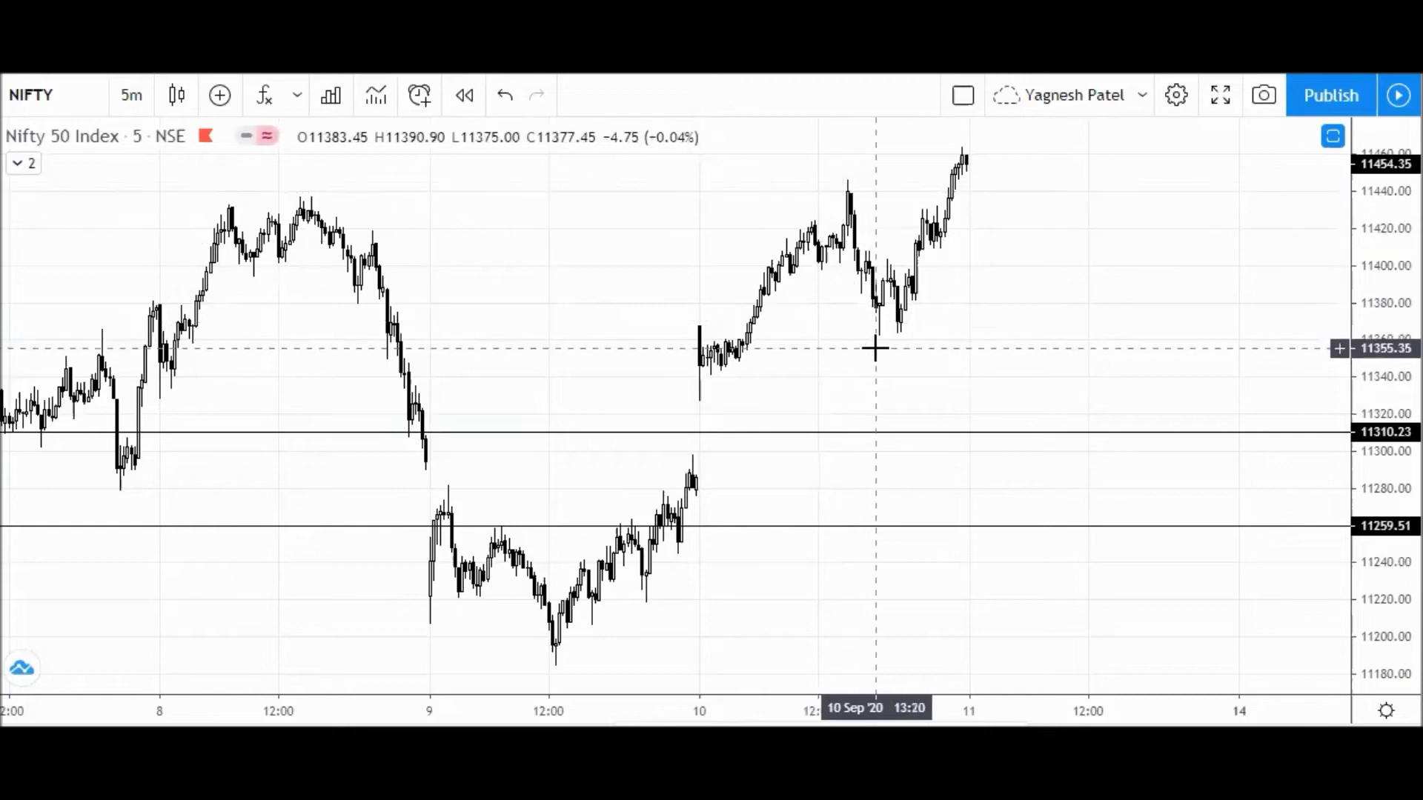
scroll(829, 363, "down", 3)
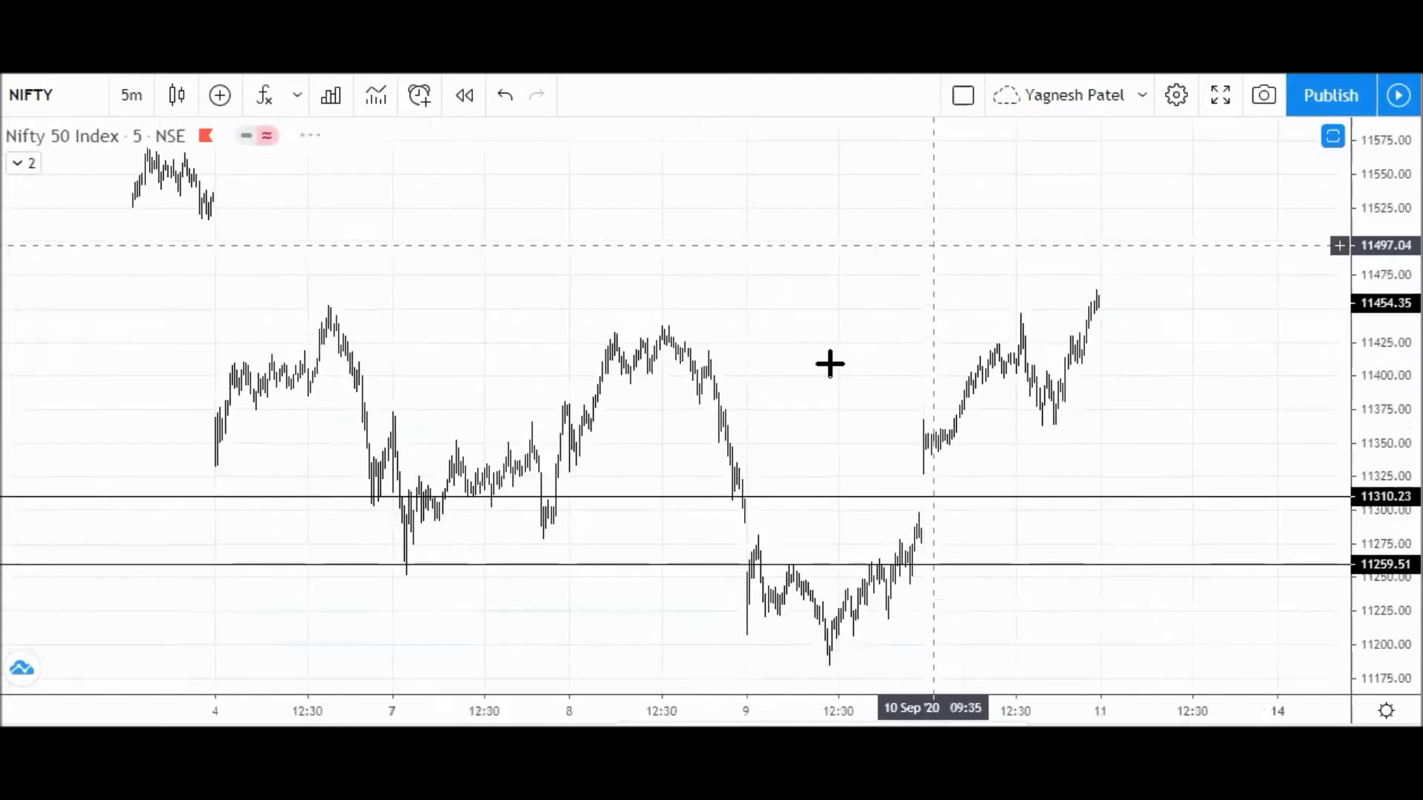
scroll(830, 433, "up", 3)
Step: Check the black 11310.23 line, then pan back to show earlier sessions
left_click(830, 433)
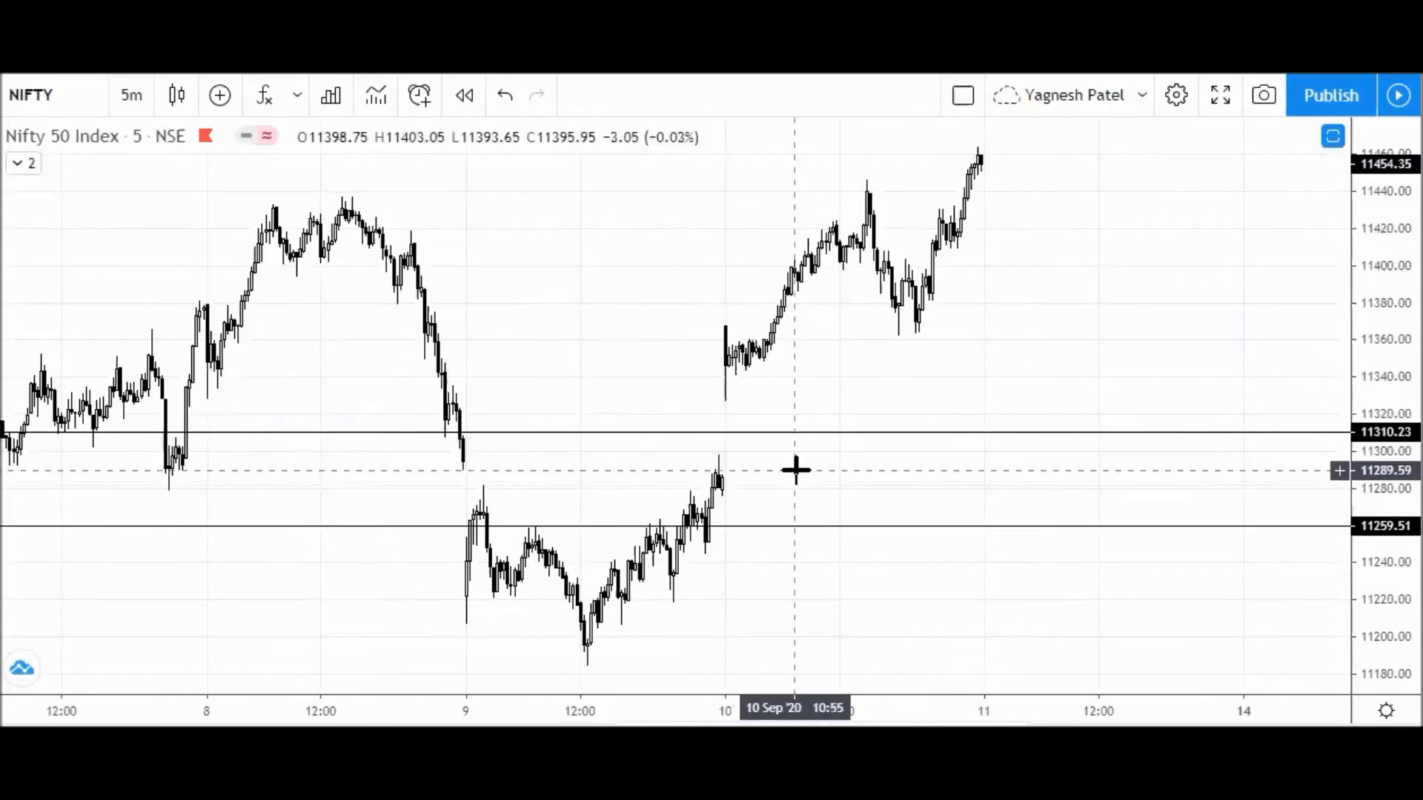
left_click(997, 277)
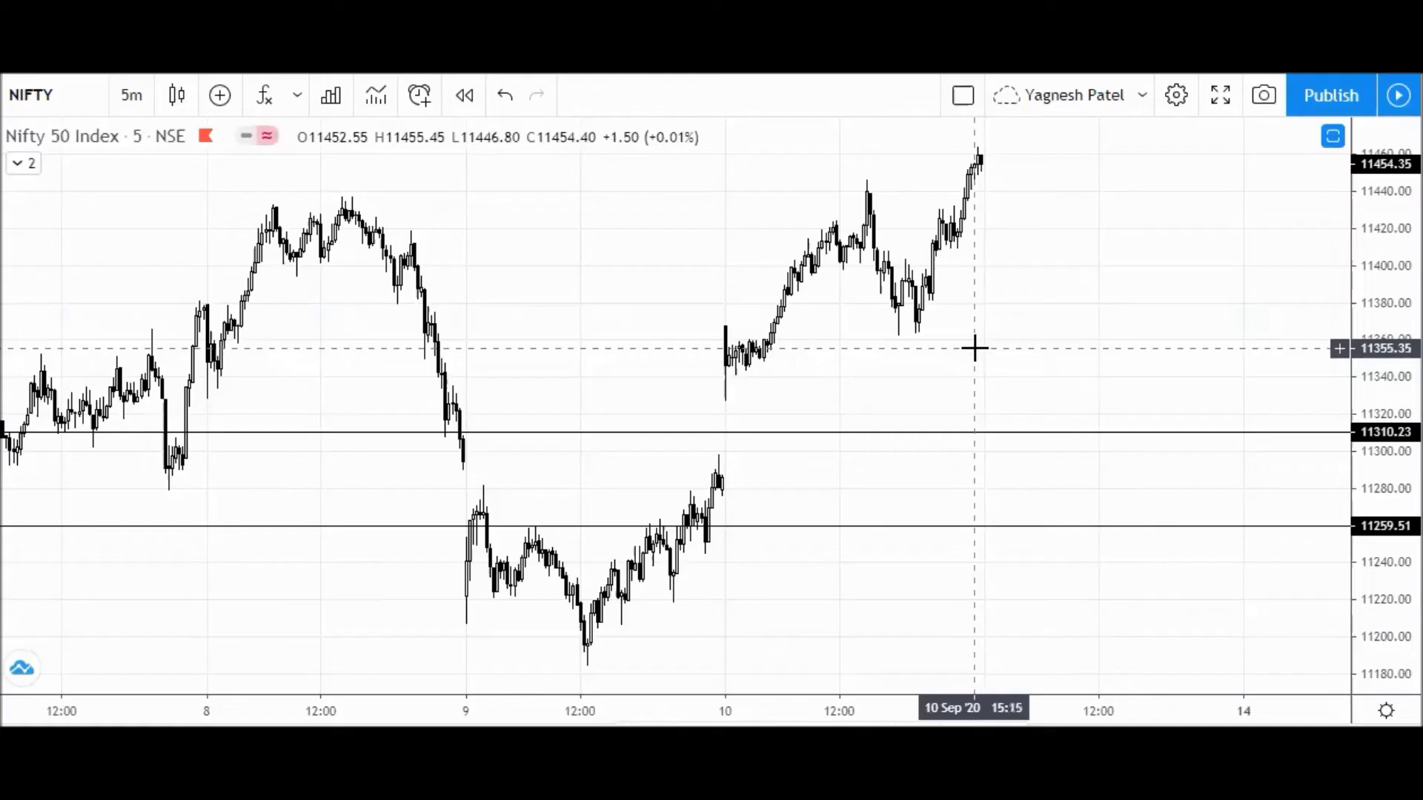
scroll(973, 349, "up", 4)
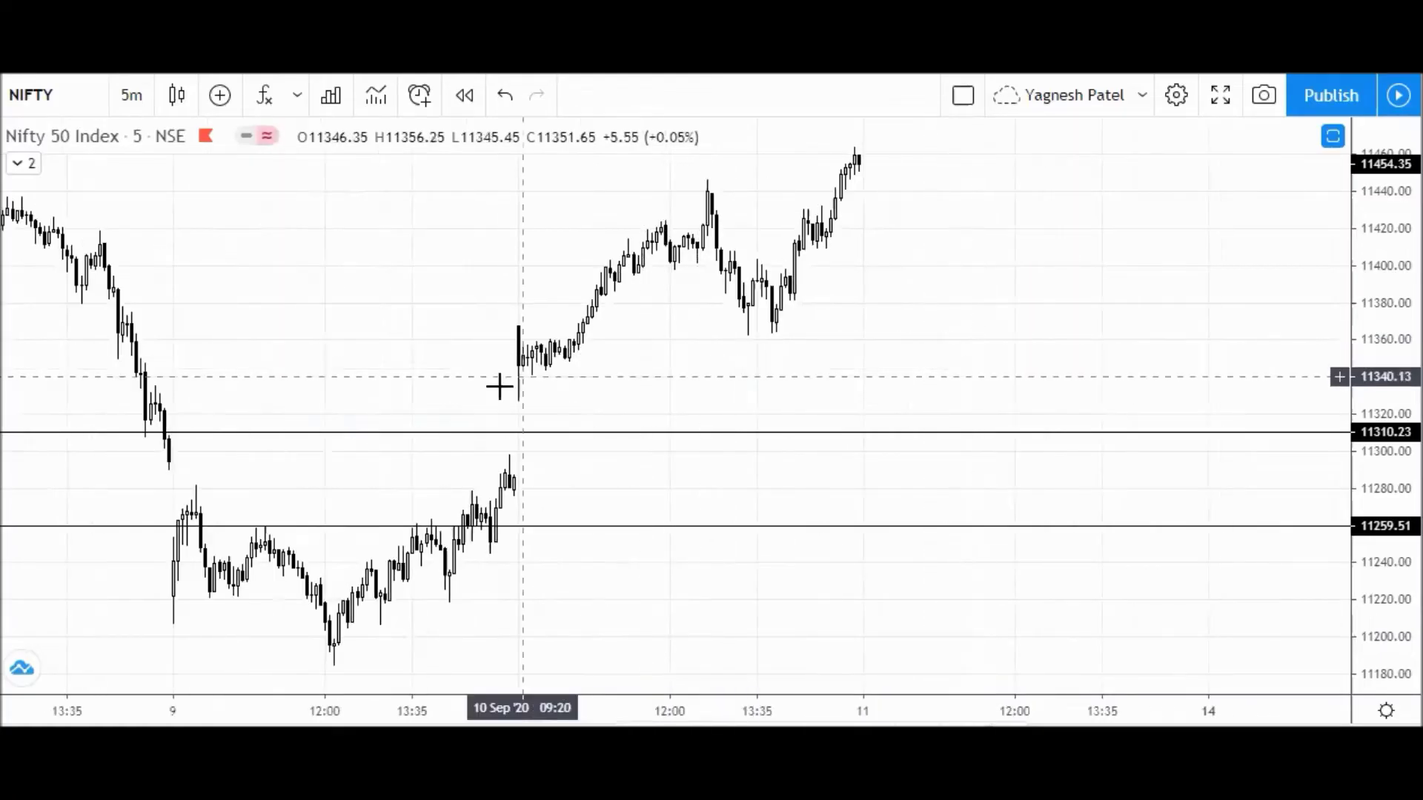
left_click_drag(857, 333, 1010, 321)
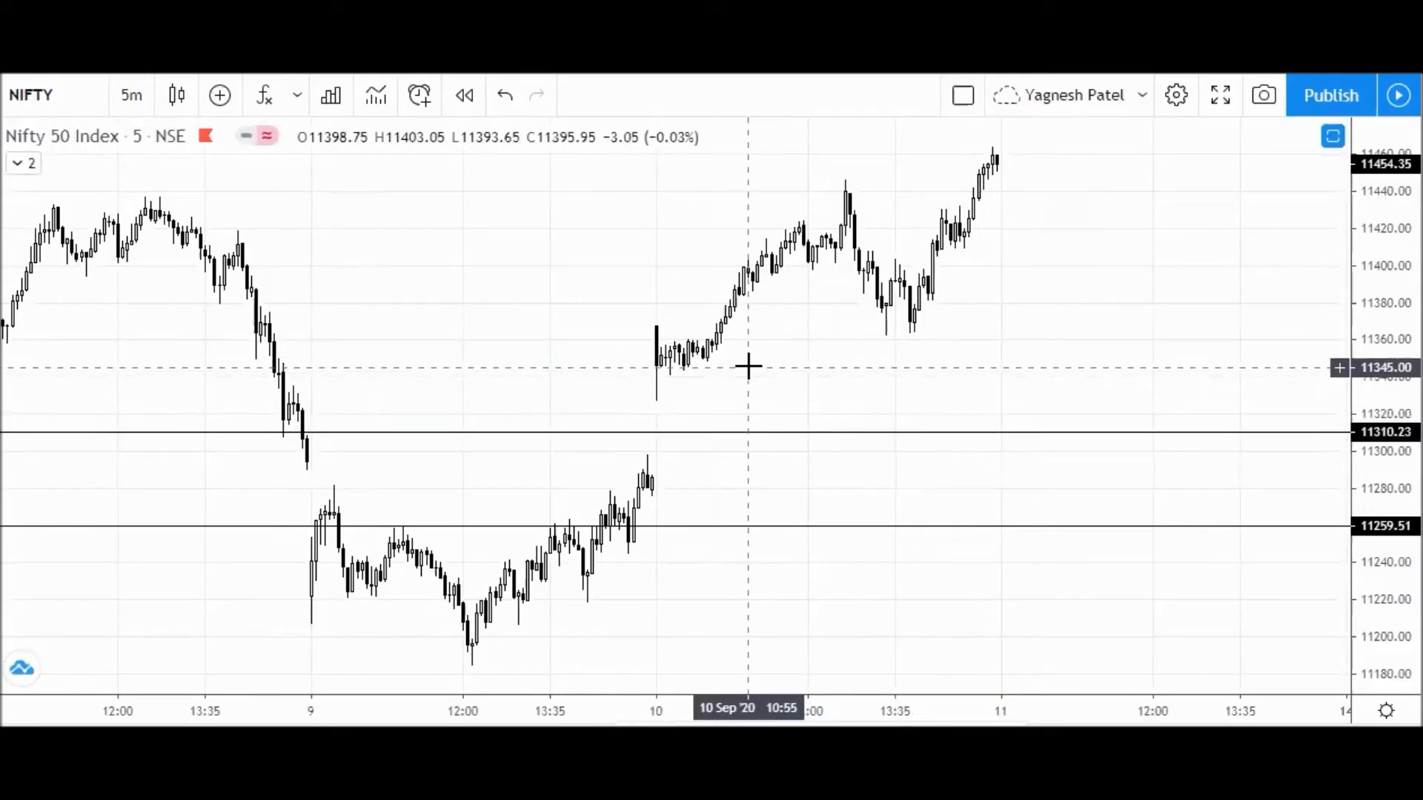
scroll(748, 366, "up", 3)
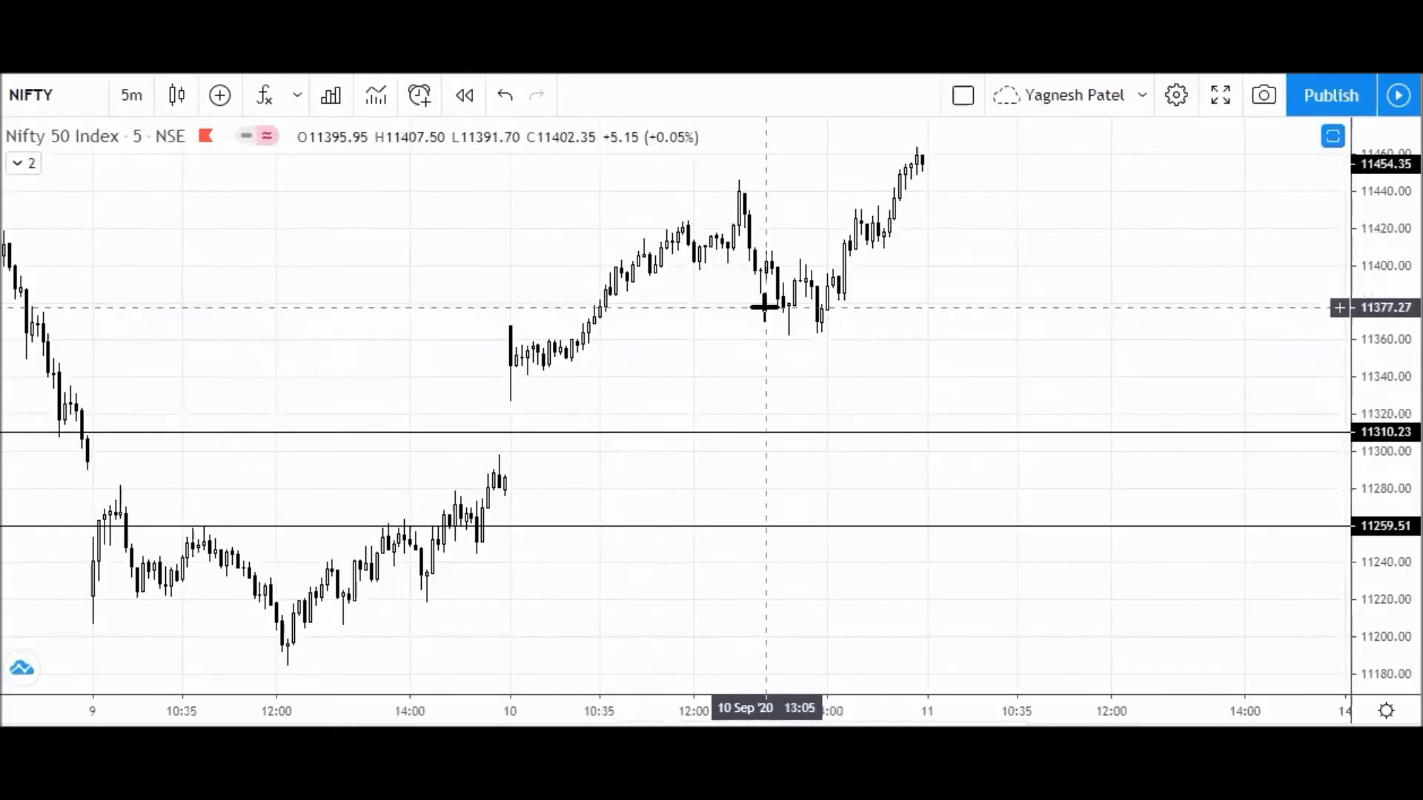
scroll(764, 306, "left", 5)
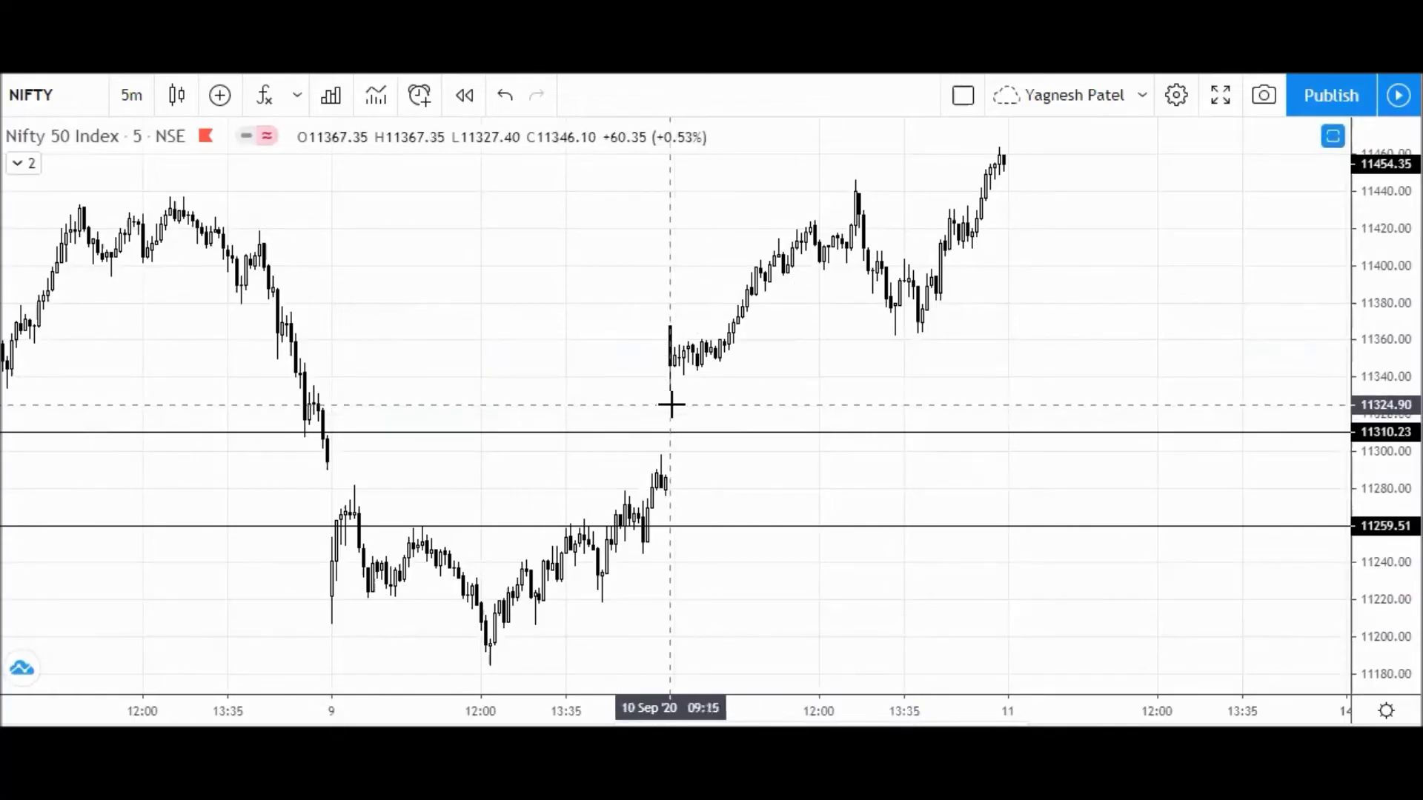
Step: Enable Magnet Mode and add magenta horizontal lines at 11327.40 and 11464.05
key("ctrl")
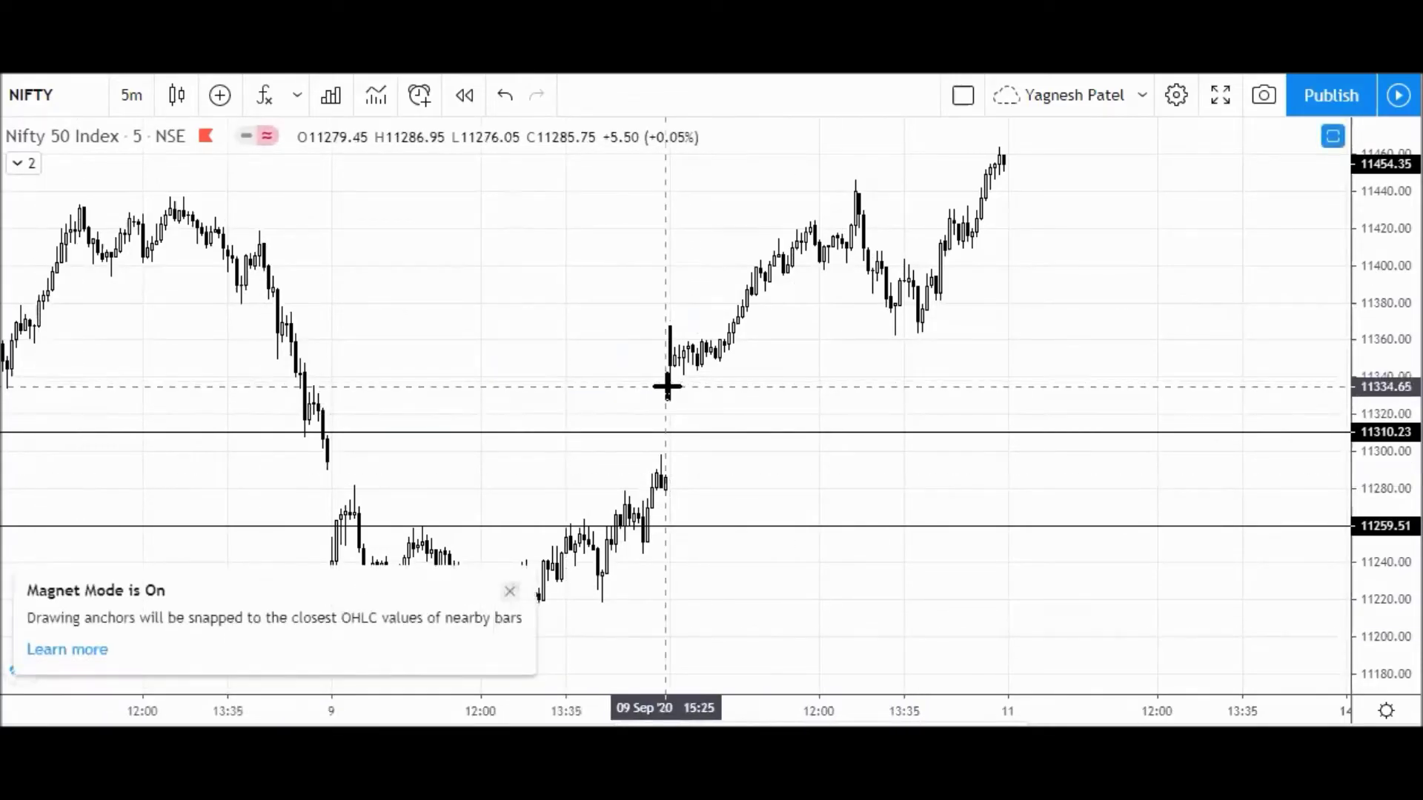
key("alt+h")
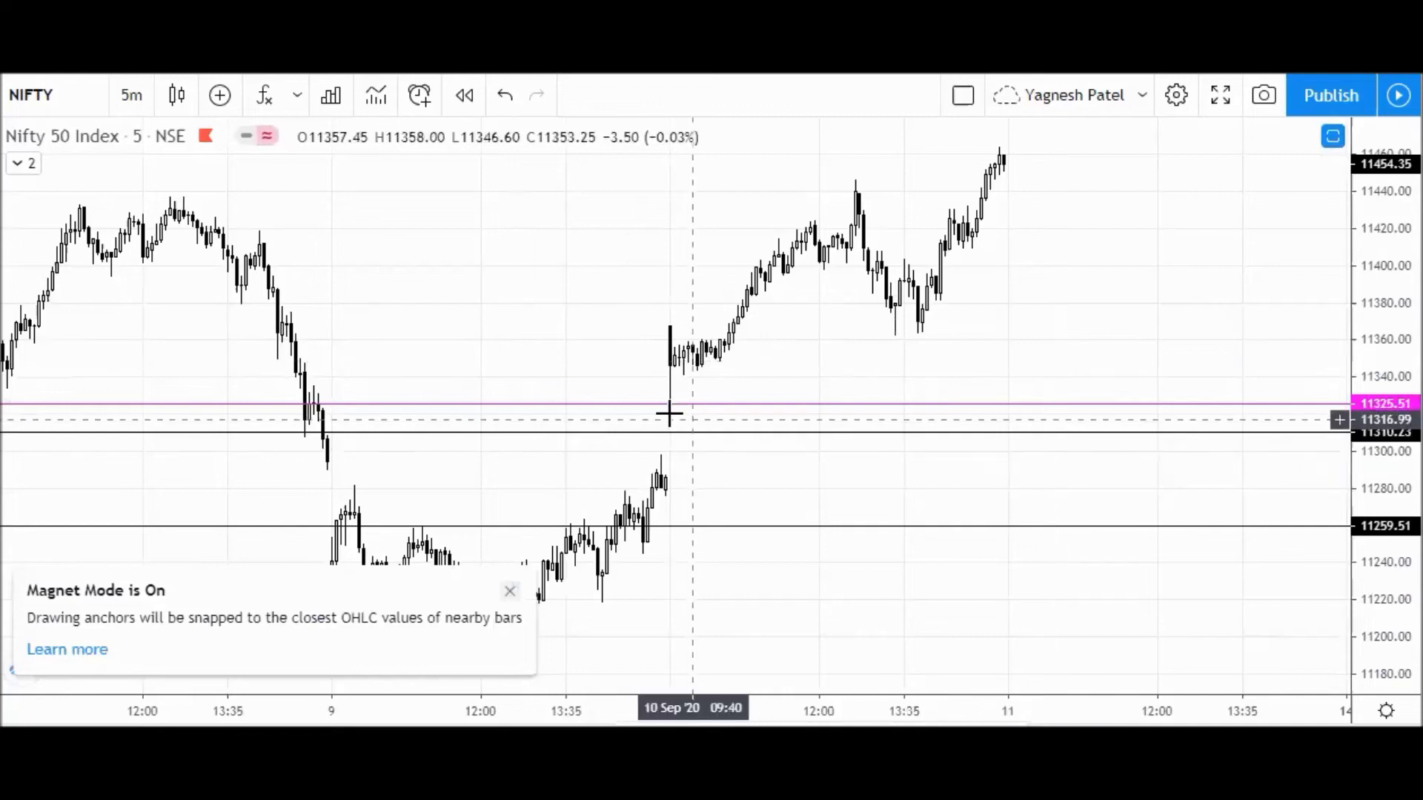
left_click_drag(670, 404, 670, 400)
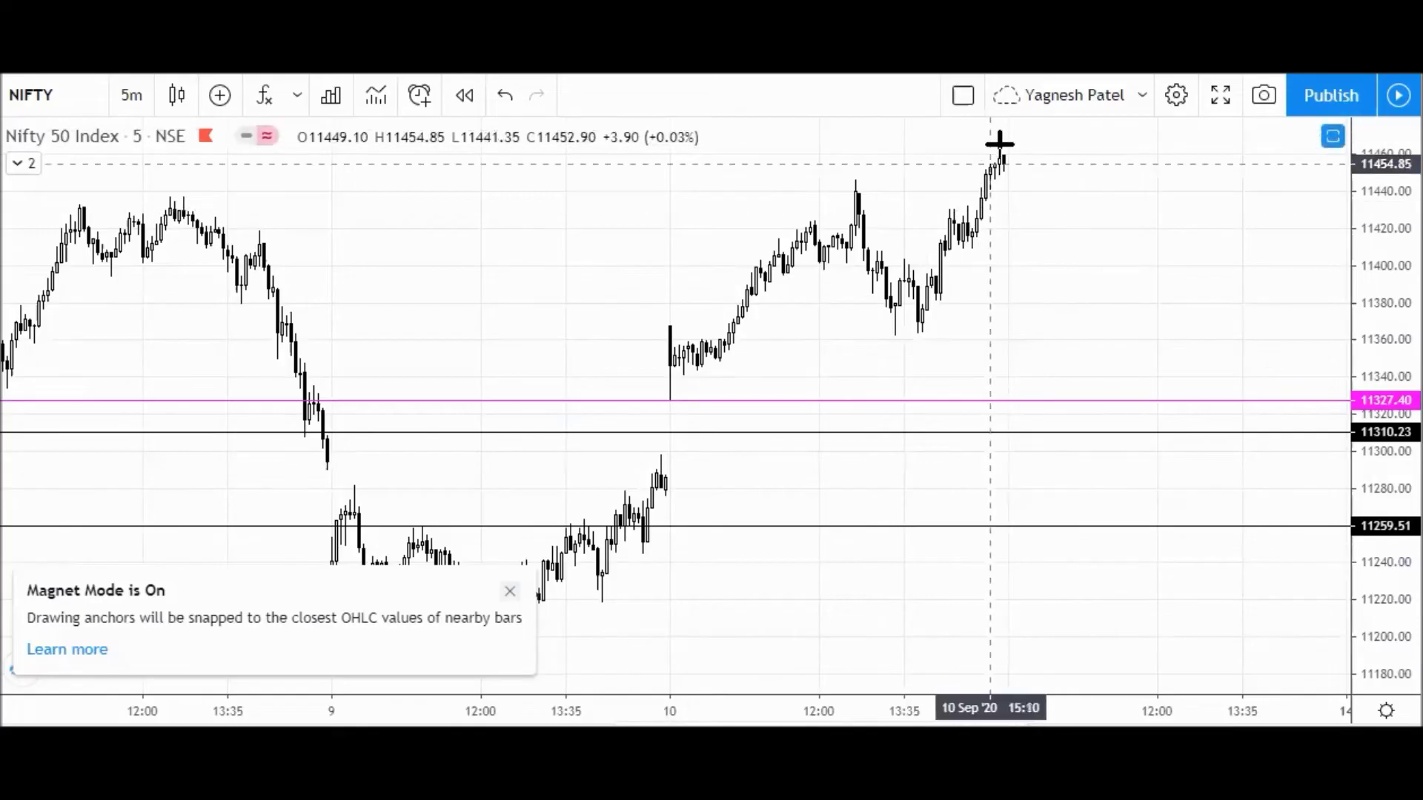
key("alt+h")
left_click(1087, 269)
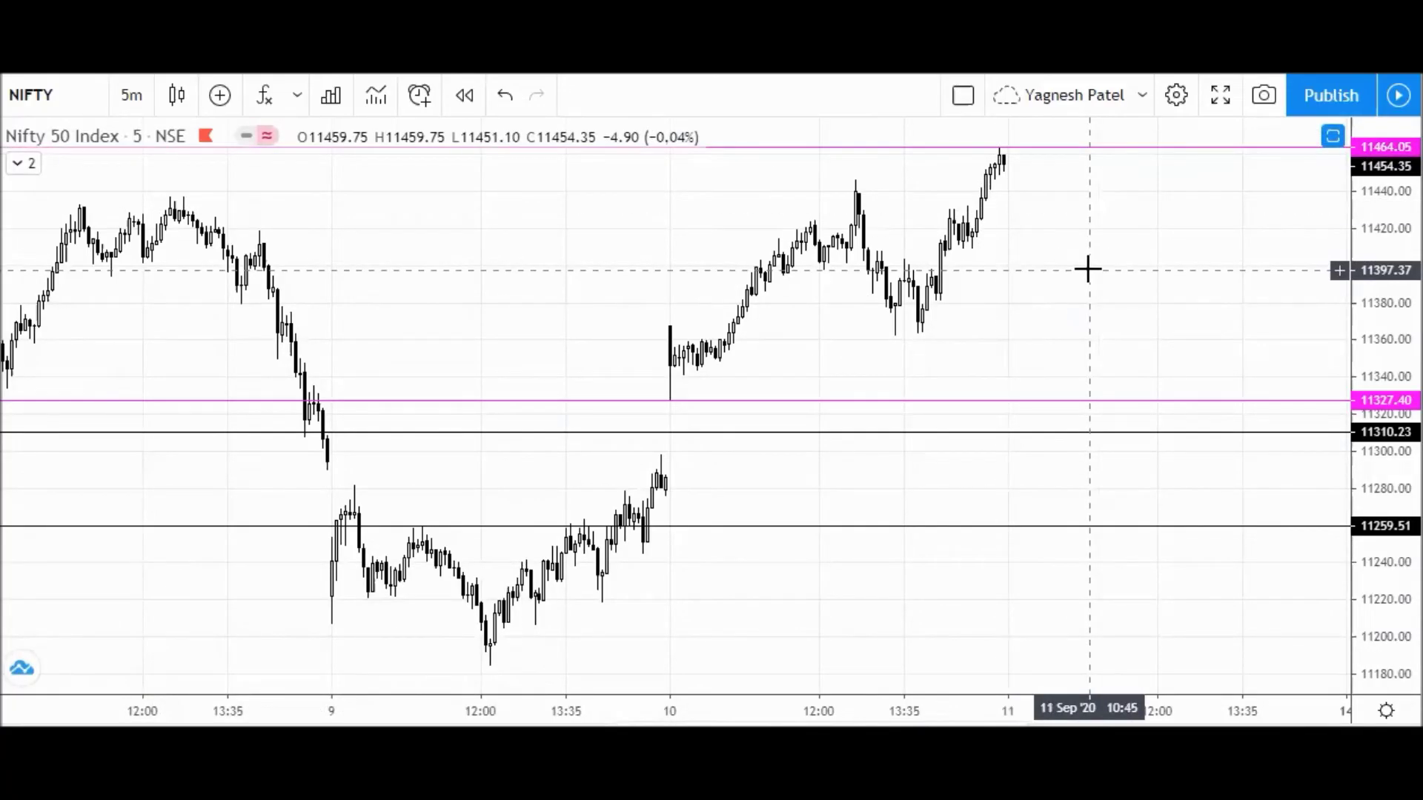
Step: Raise the black 11310.23 line to 11362.66 and pan to earlier trading days
scroll(1087, 270, "down", 2)
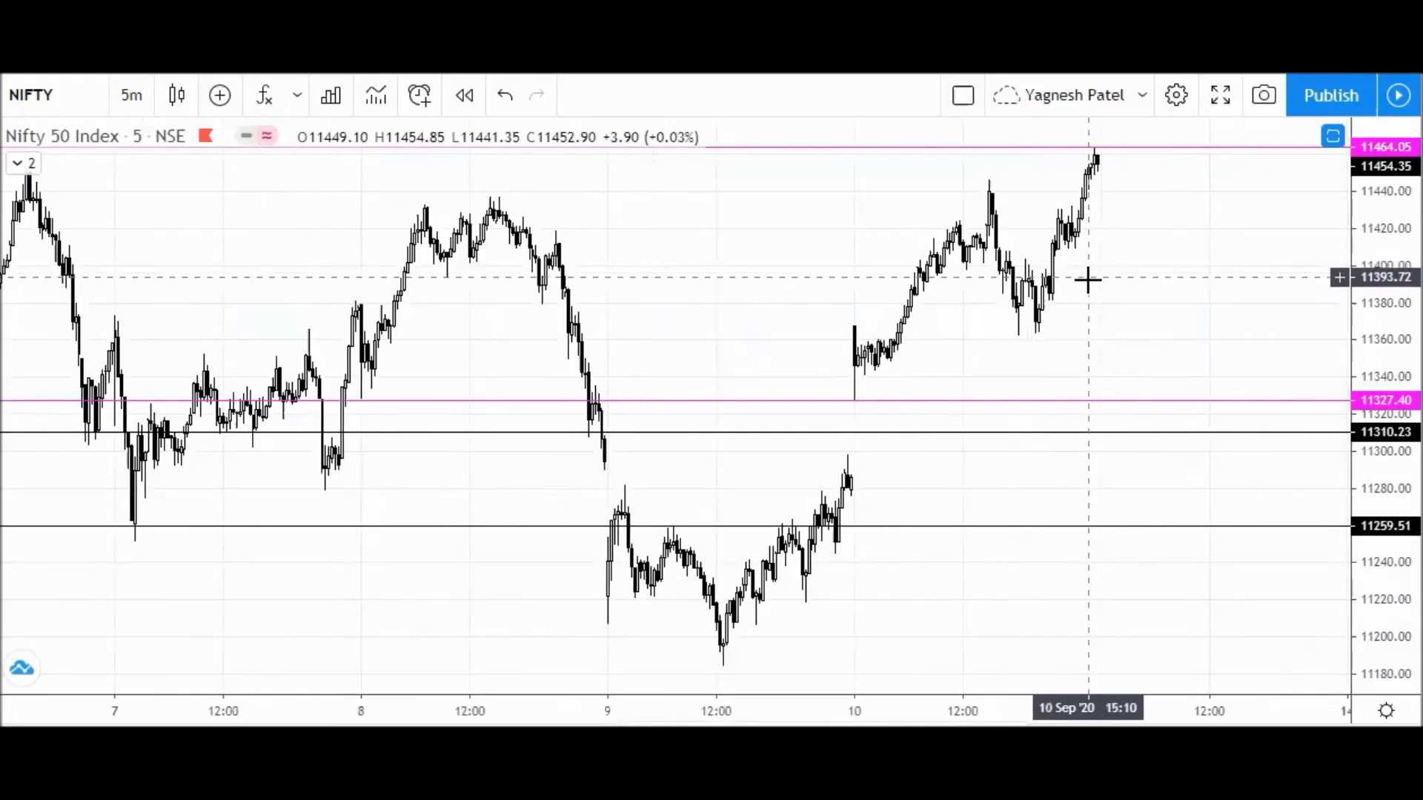
scroll(1086, 279, "down", 1)
scroll(1038, 488, "up", 2)
scroll(1037, 487, "up", 1)
scroll(889, 503, "down", 2)
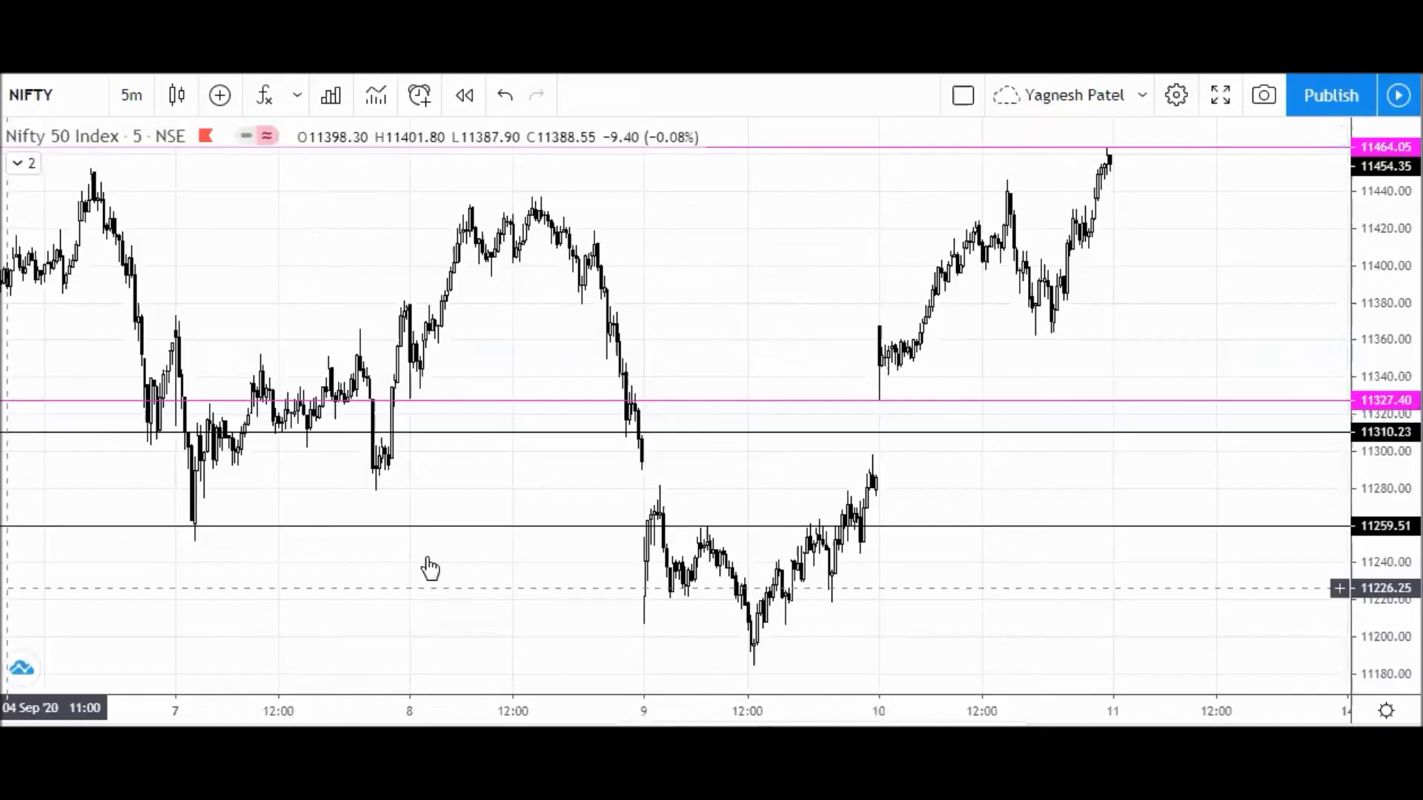
scroll(704, 501, "up", 3)
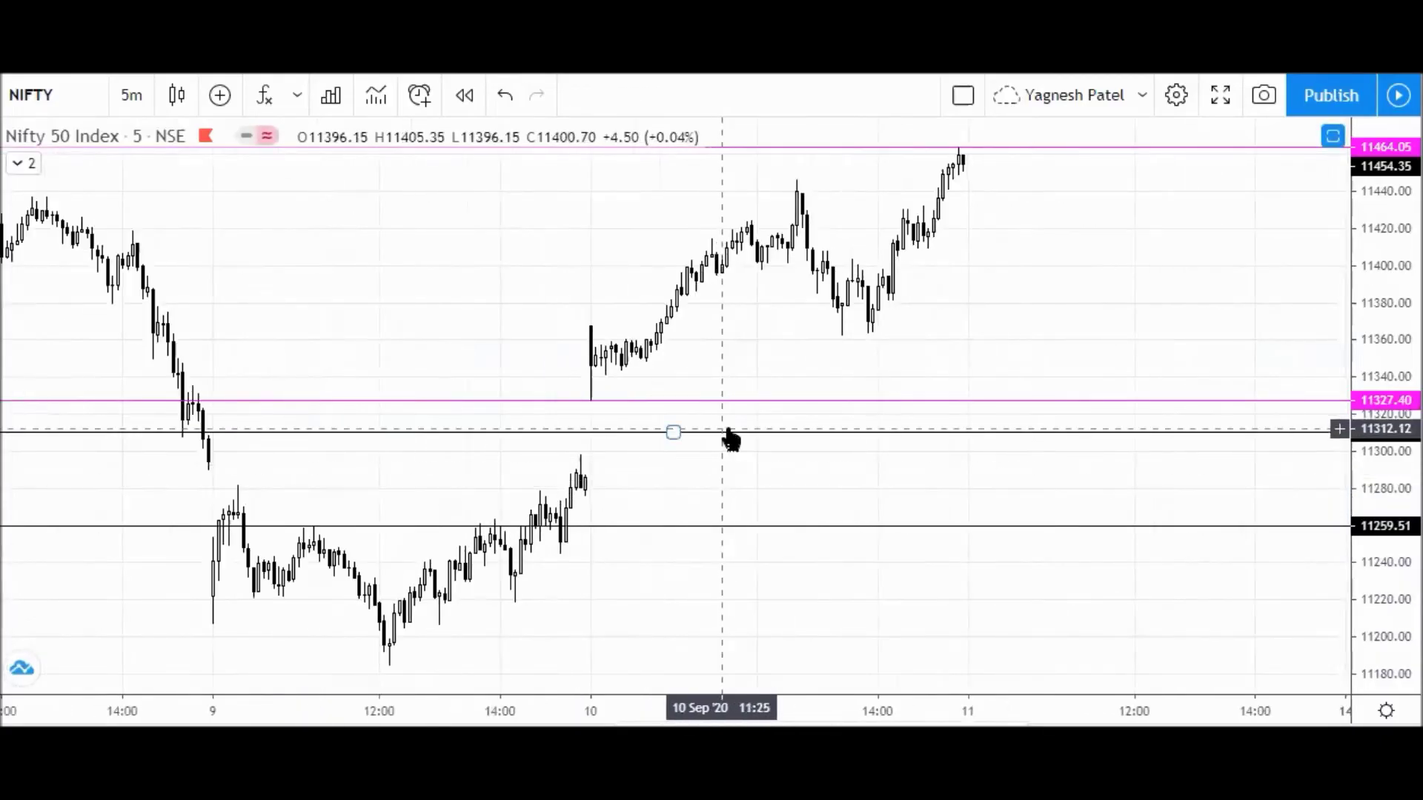
scroll(651, 397, "down", 2)
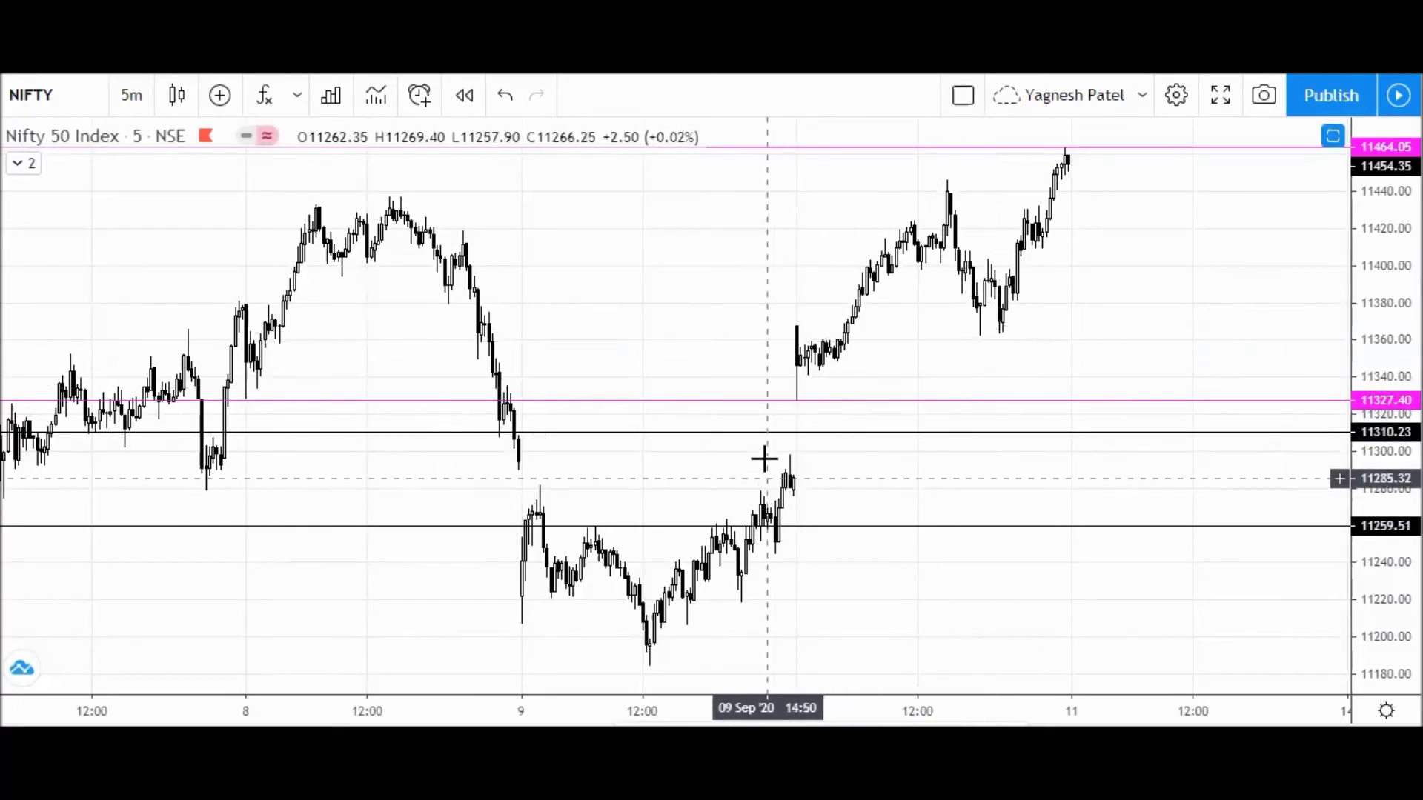
left_click_drag(675, 433, 771, 334)
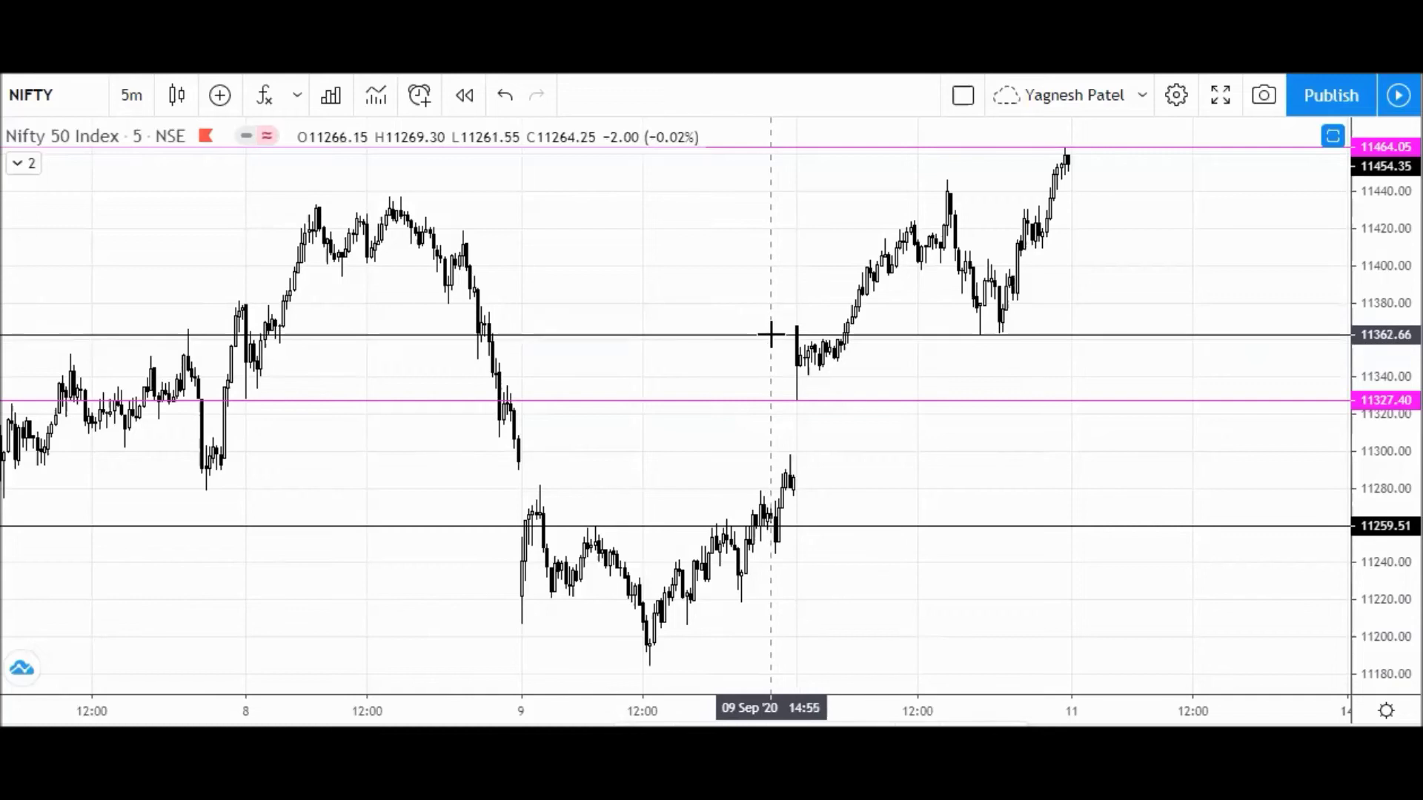
scroll(1109, 432, "up", 2)
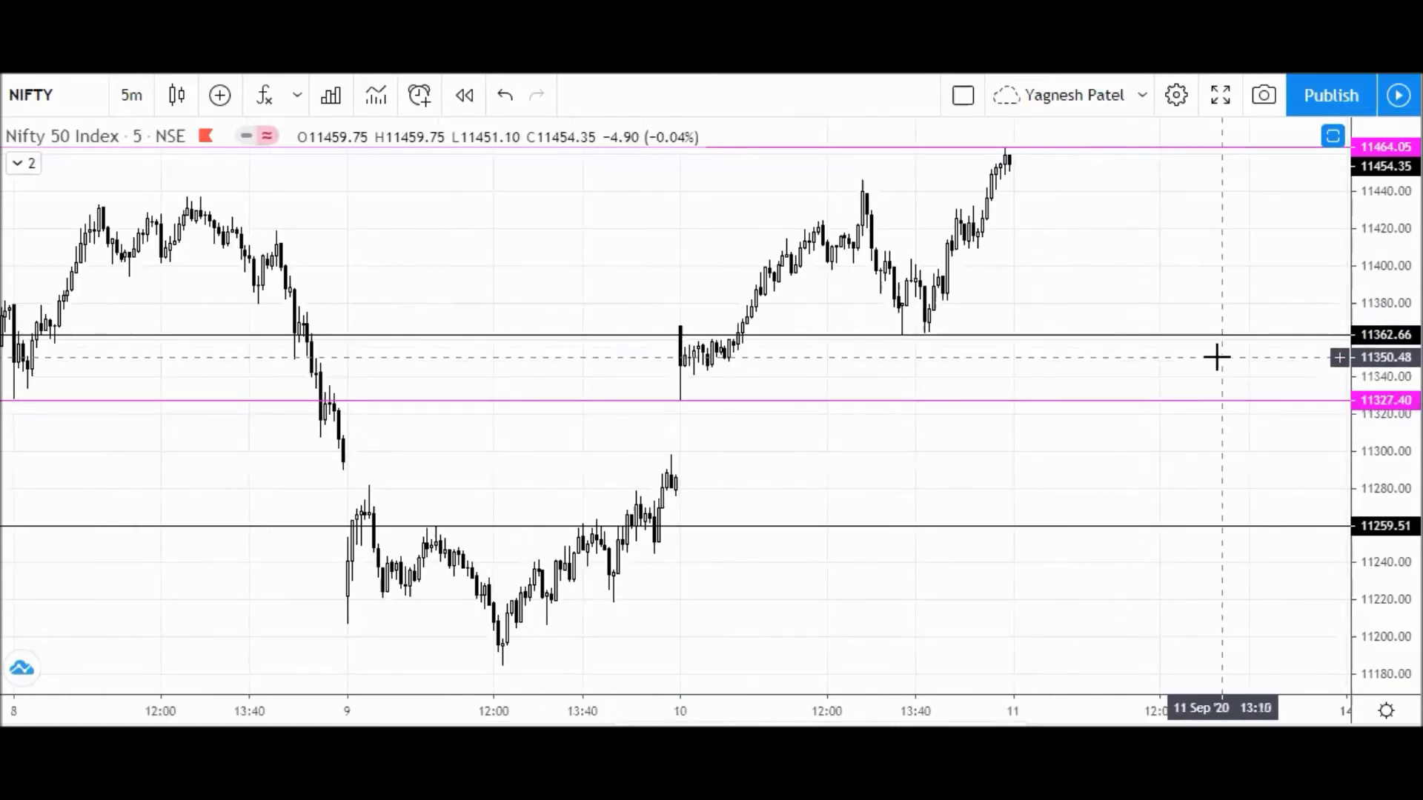
scroll(1181, 403, "down", 3)
left_click_drag(1230, 274, 1252, 353)
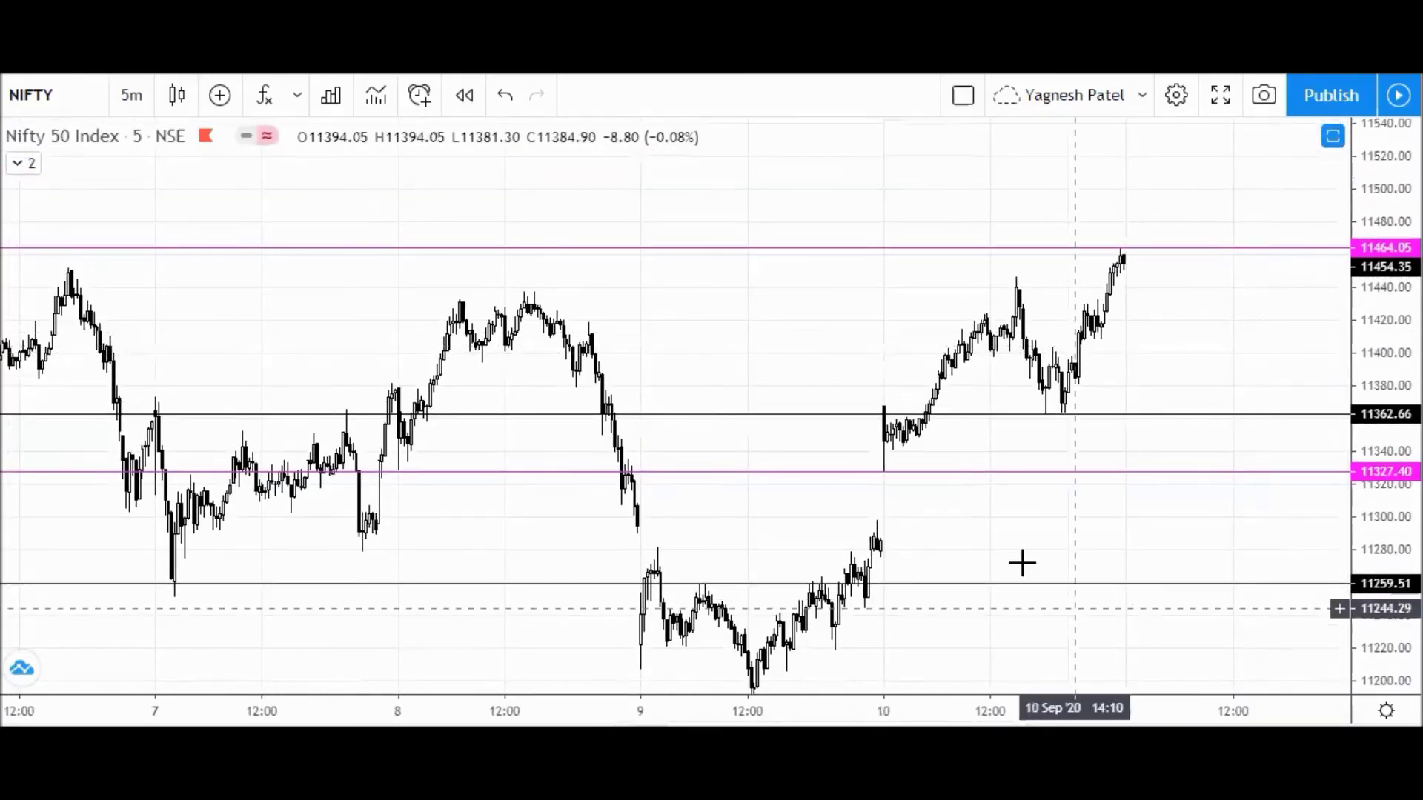
Step: Drag the lower black 11259.51 line up to about 11499.78, above the recent high
scroll(989, 360, "down", 3)
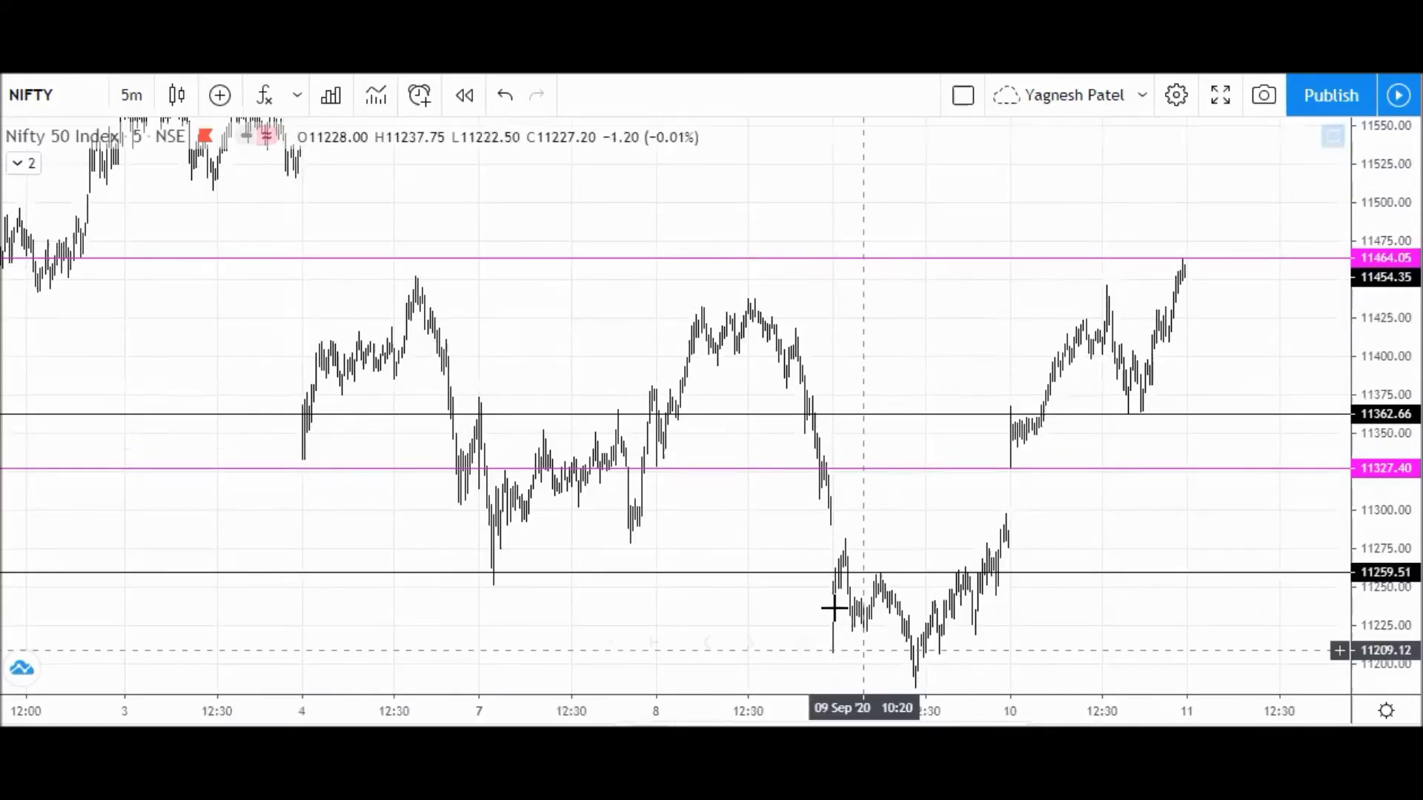
left_click_drag(676, 573, 860, 202)
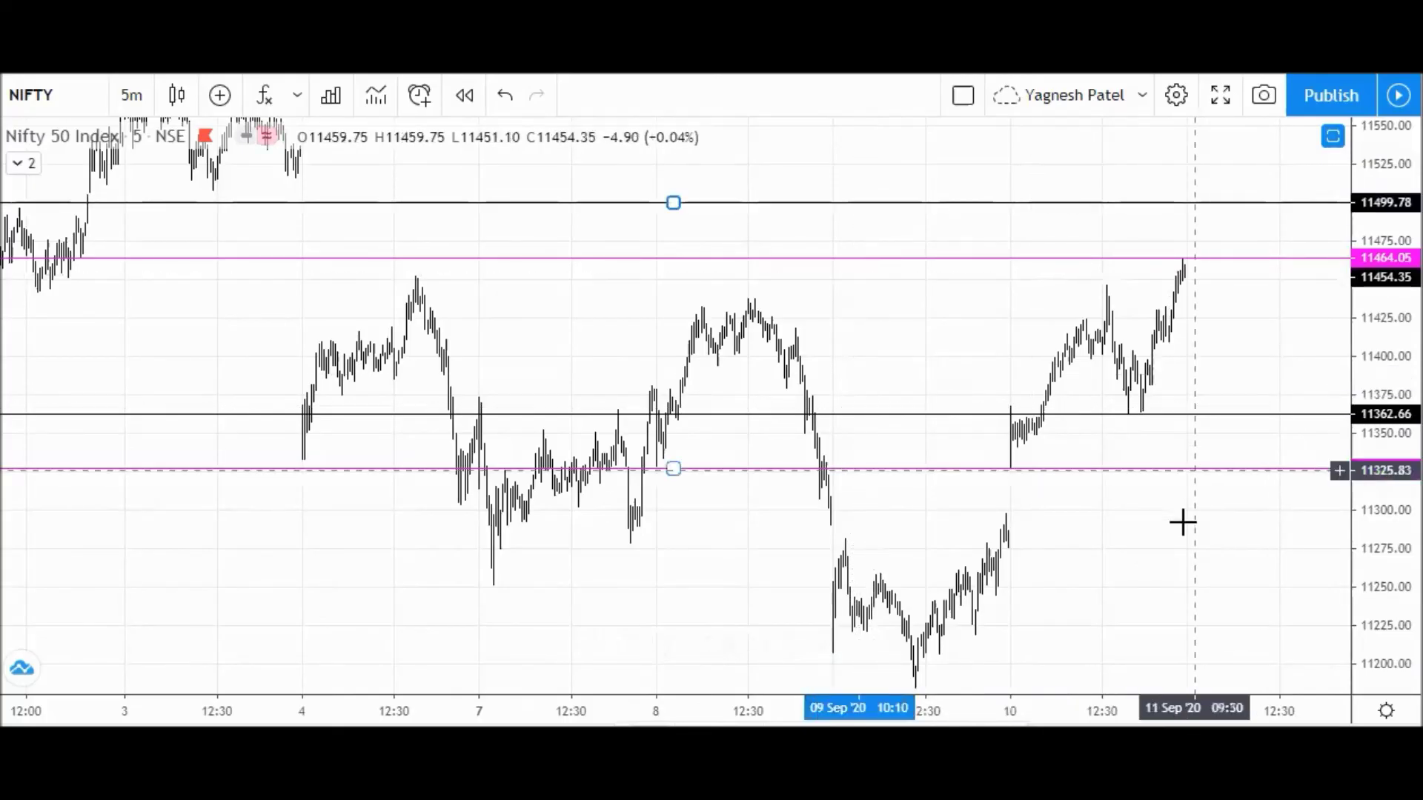
scroll(1213, 613, "up", 3)
scroll(1213, 613, "down", 3)
scroll(1214, 613, "up", 2)
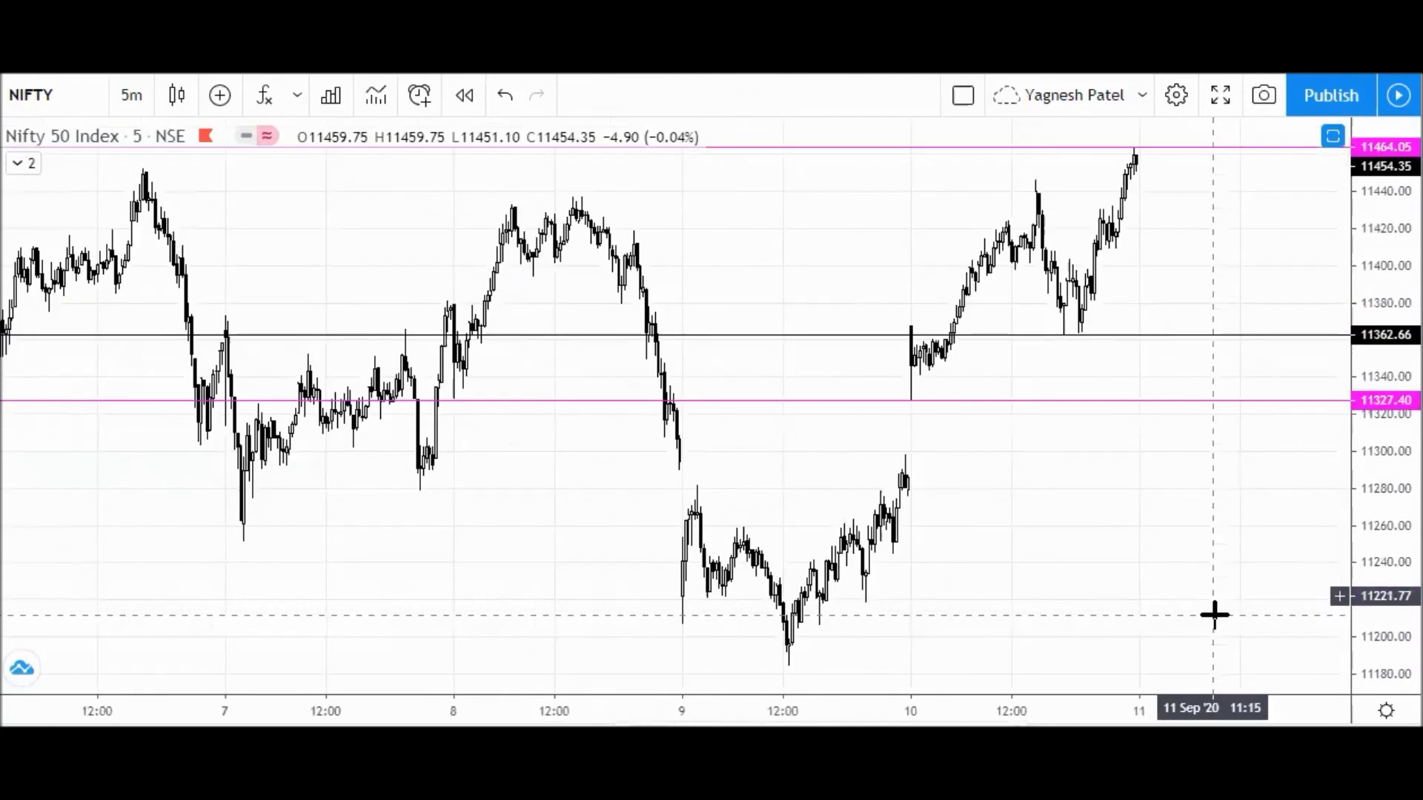
scroll(1214, 614, "up", 2)
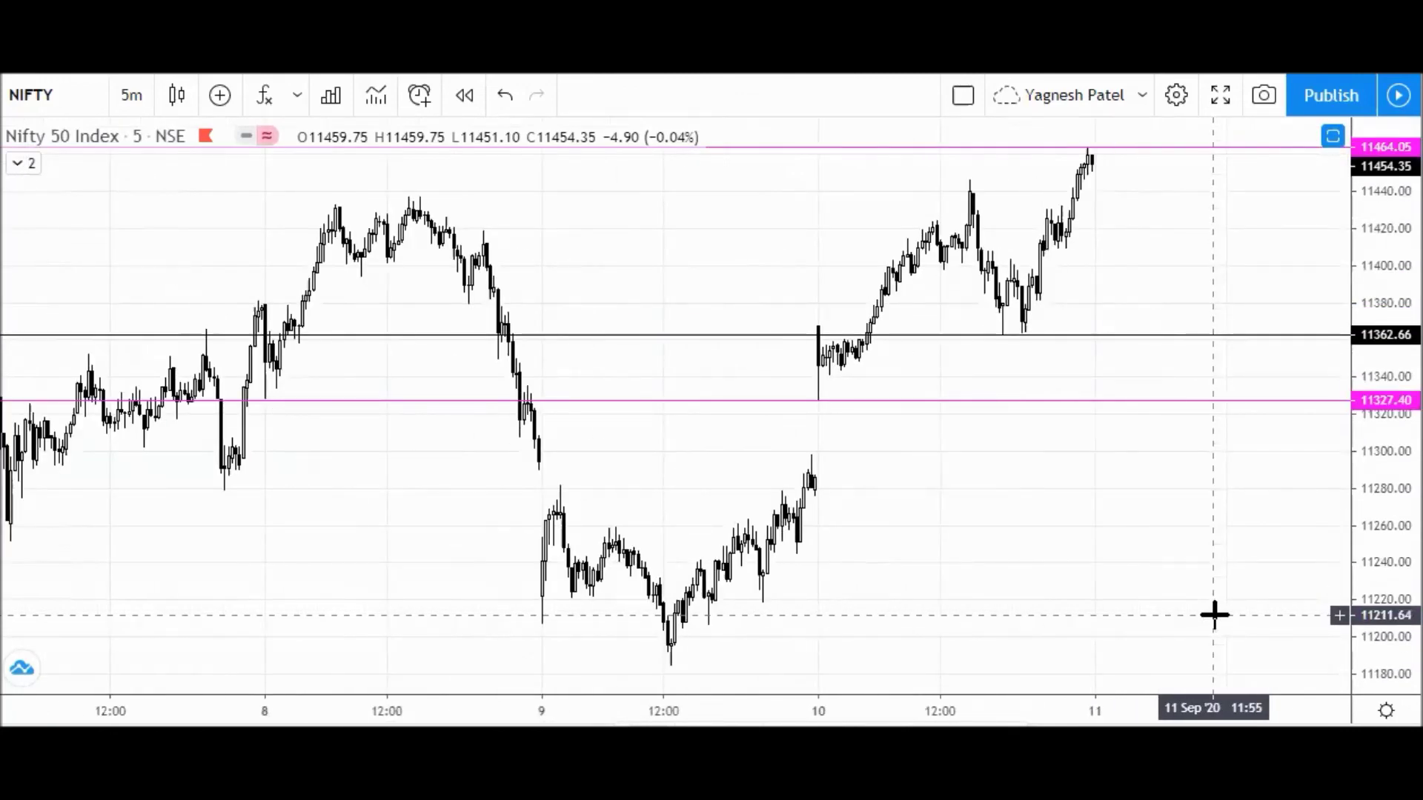